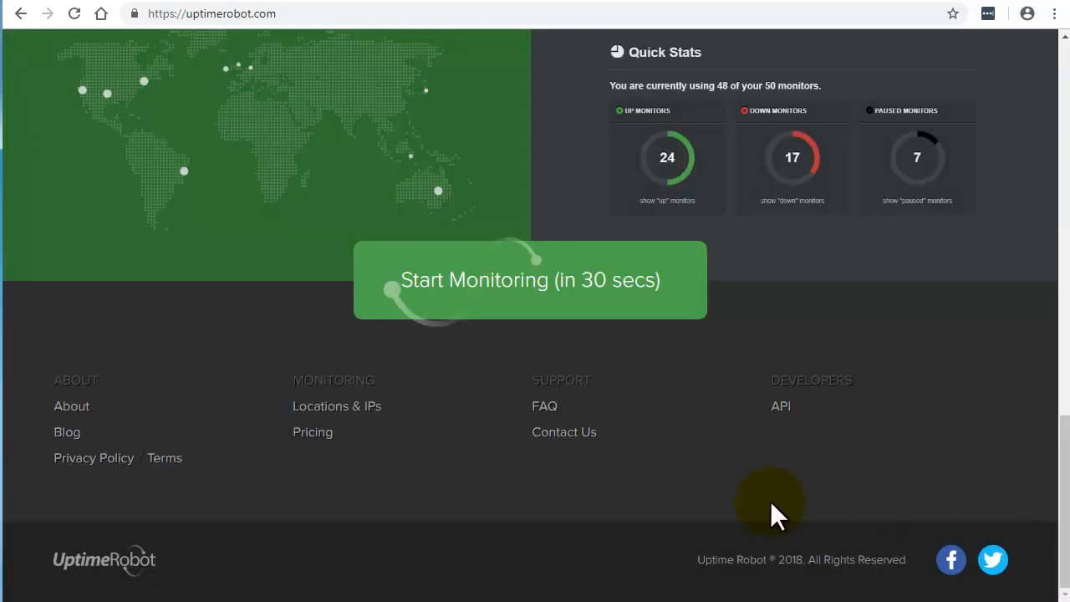
Step: Open the pricing page and compare the features and prices of the Free Plan and the Pro Plan
click(305, 433)
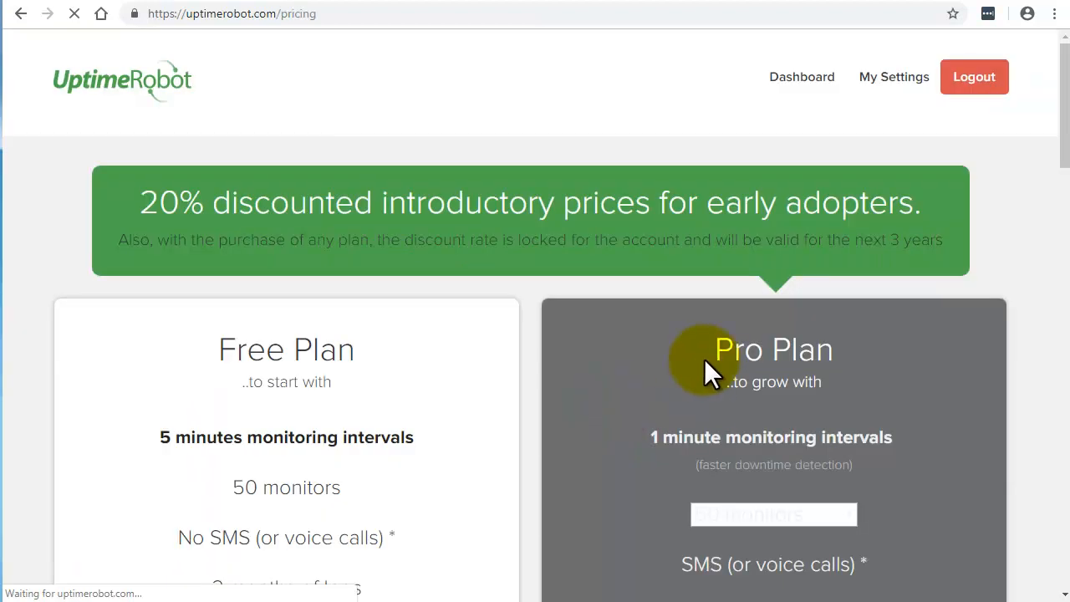
scroll(435, 407, down, 4)
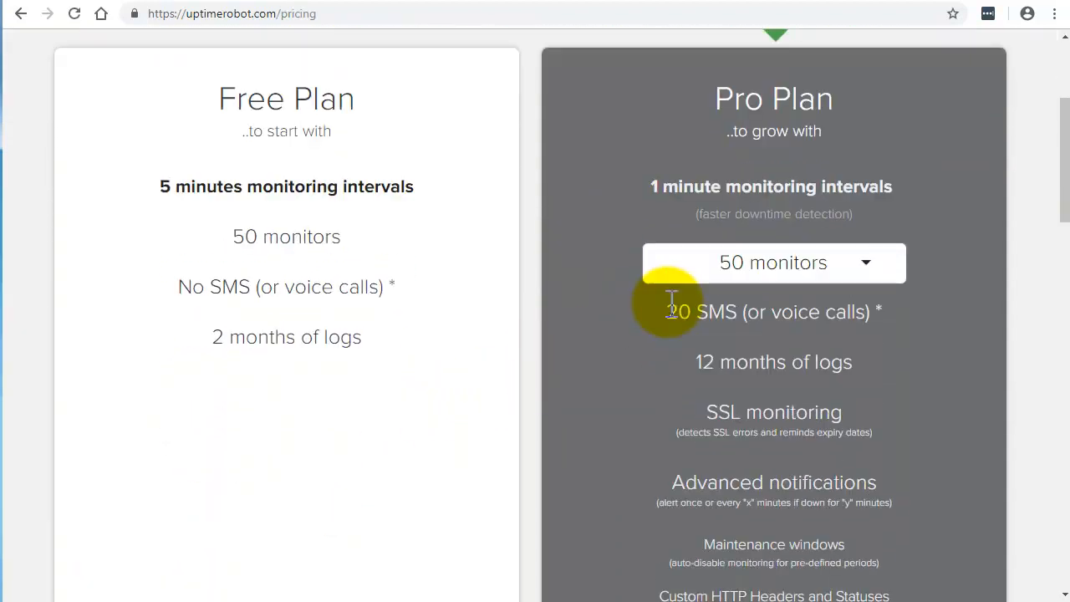
scroll(619, 352, down, 3)
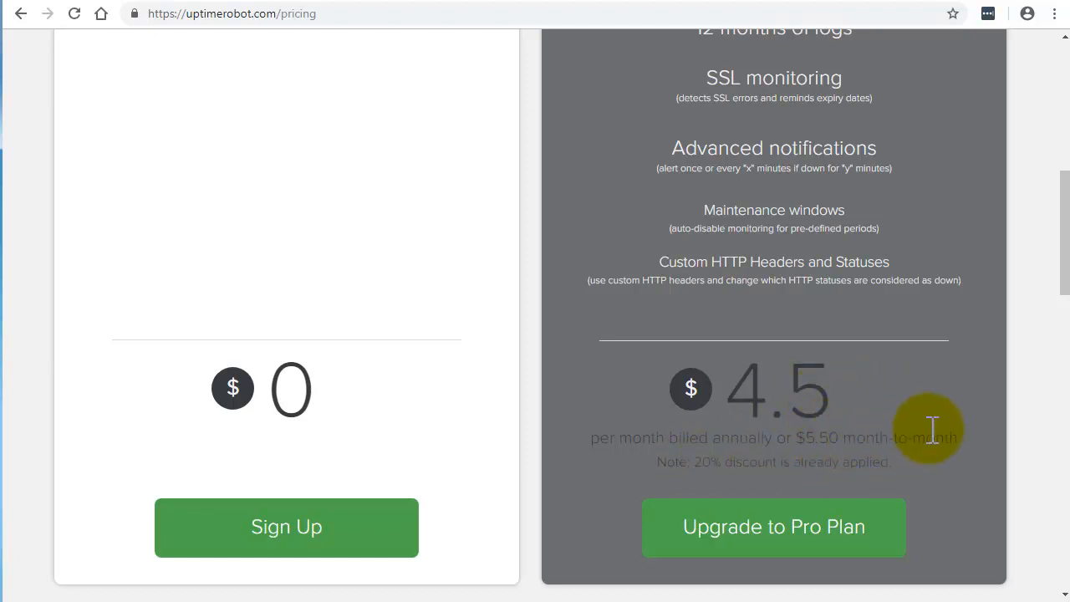
scroll(924, 424, down, 1)
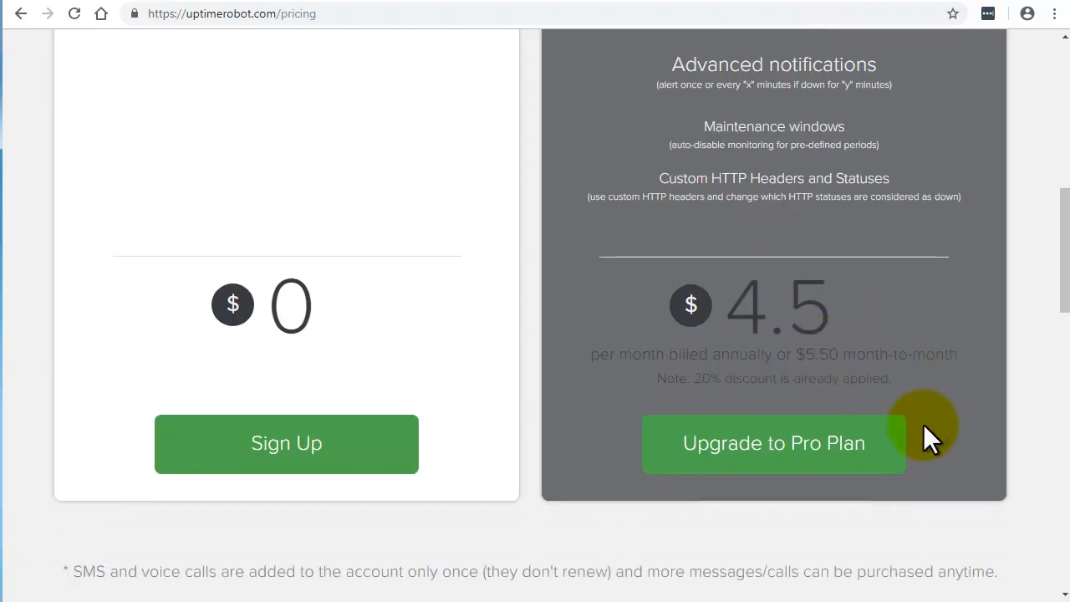
scroll(912, 388, up, 4)
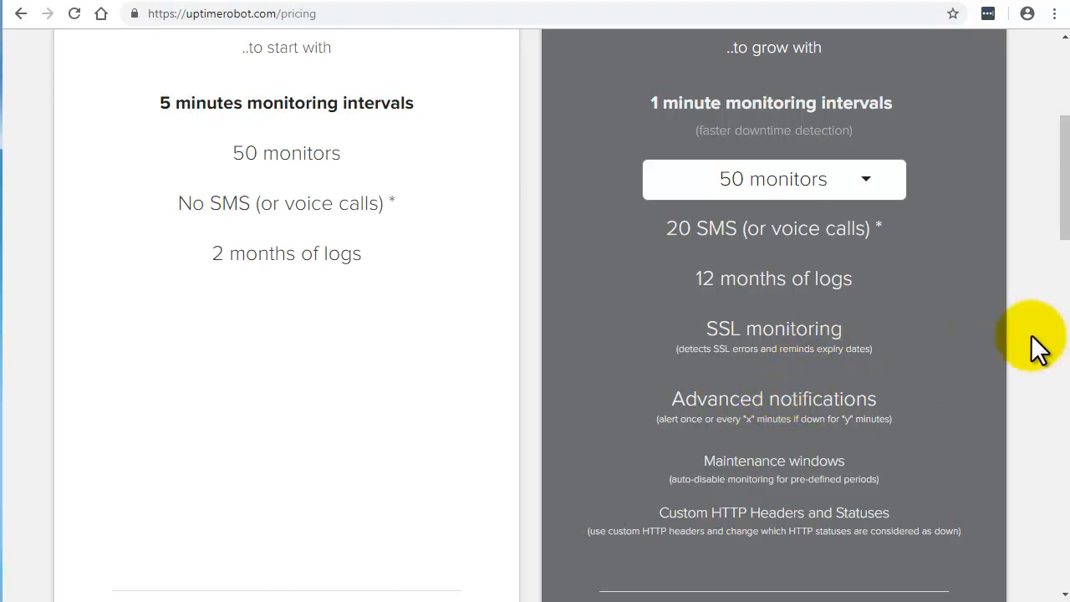
scroll(939, 426, up, 3)
scroll(969, 419, down, 2)
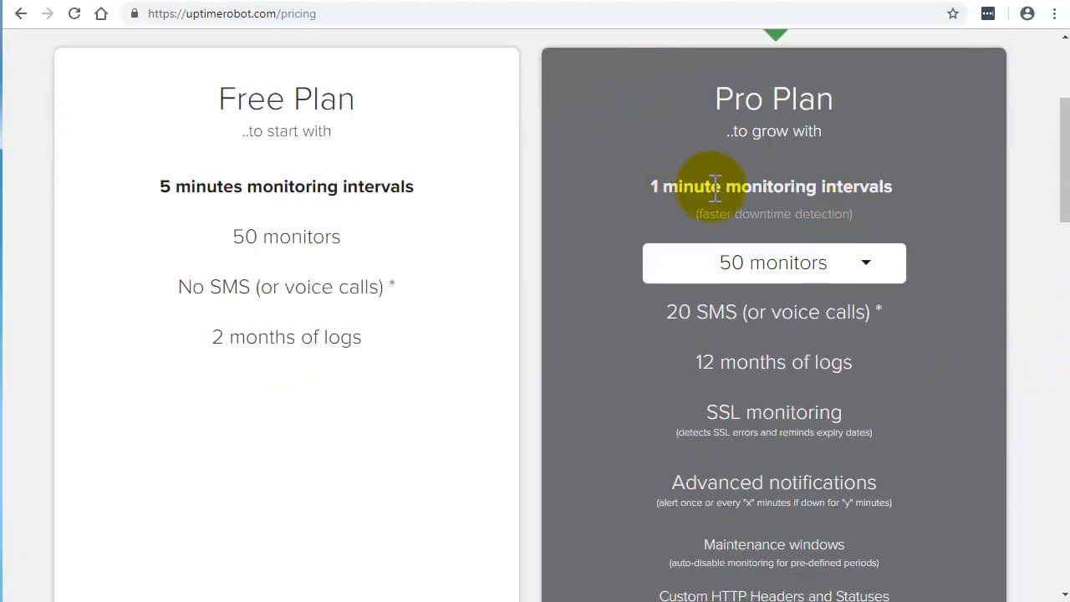
Step: Check the monitor count options offered with the Pro Plan and review its remaining features and price
click(874, 272)
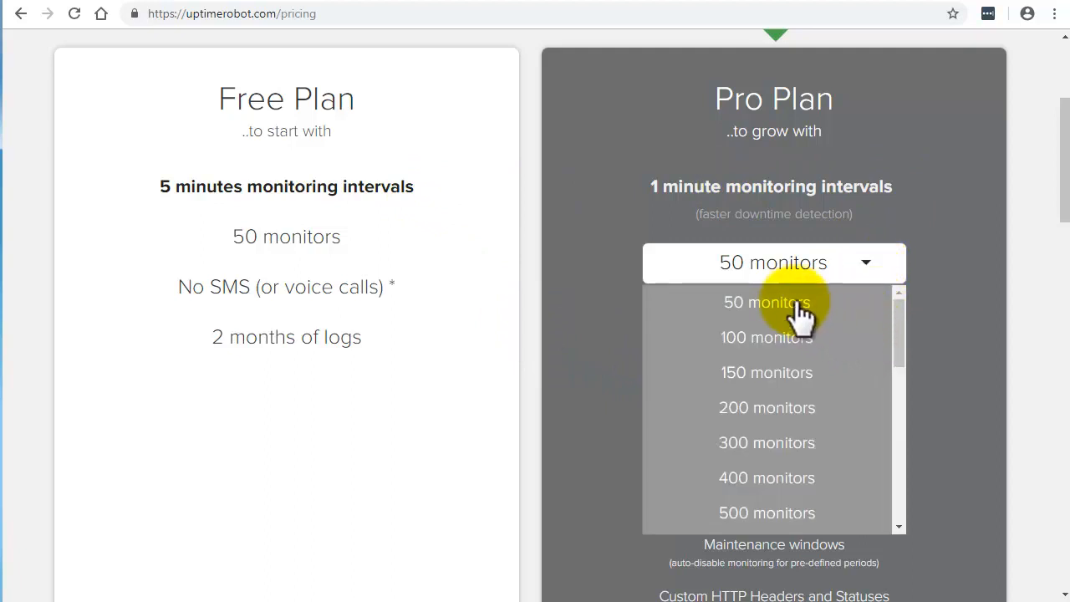
click(875, 269)
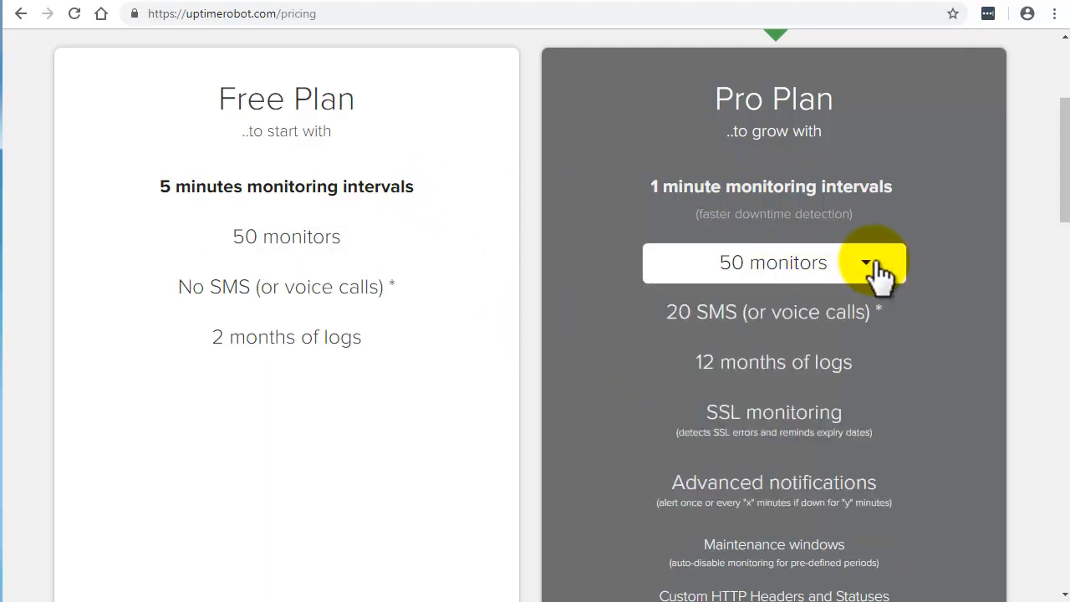
scroll(929, 260, down, 2)
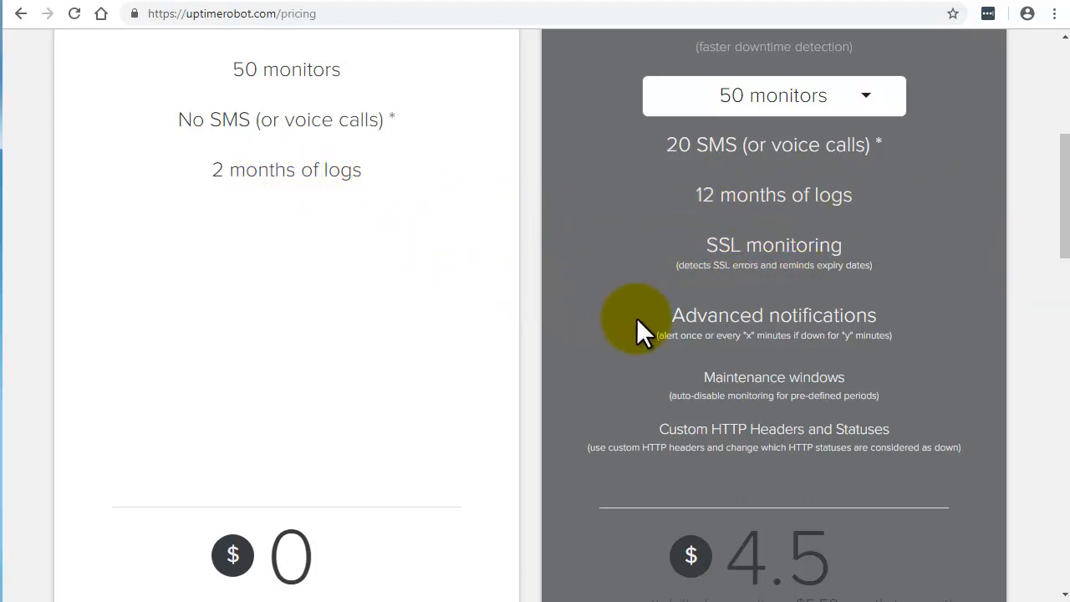
scroll(808, 367, down, 3)
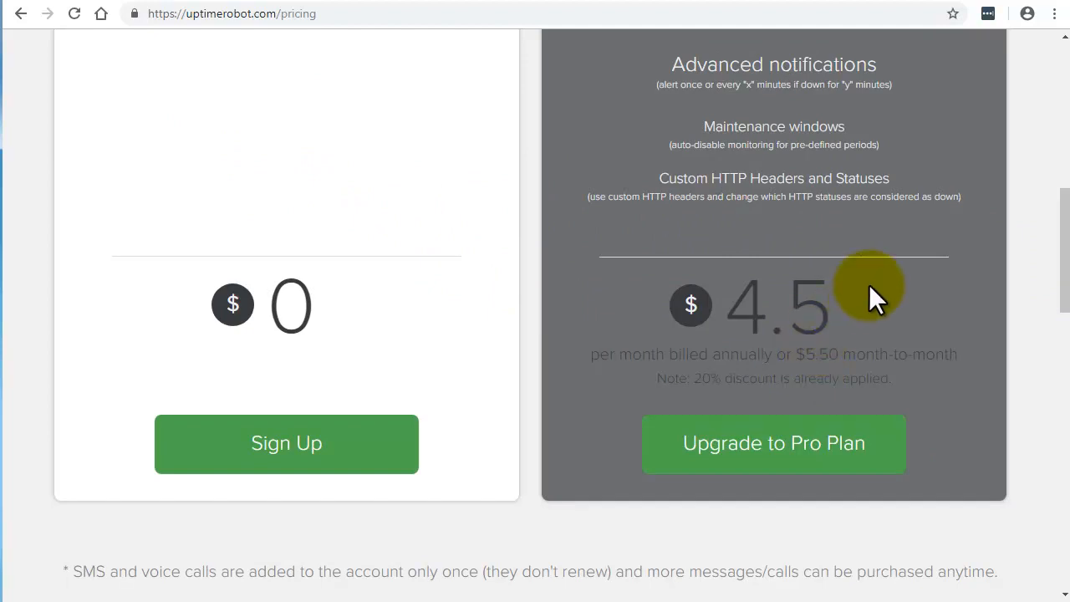
scroll(869, 293, up, 5)
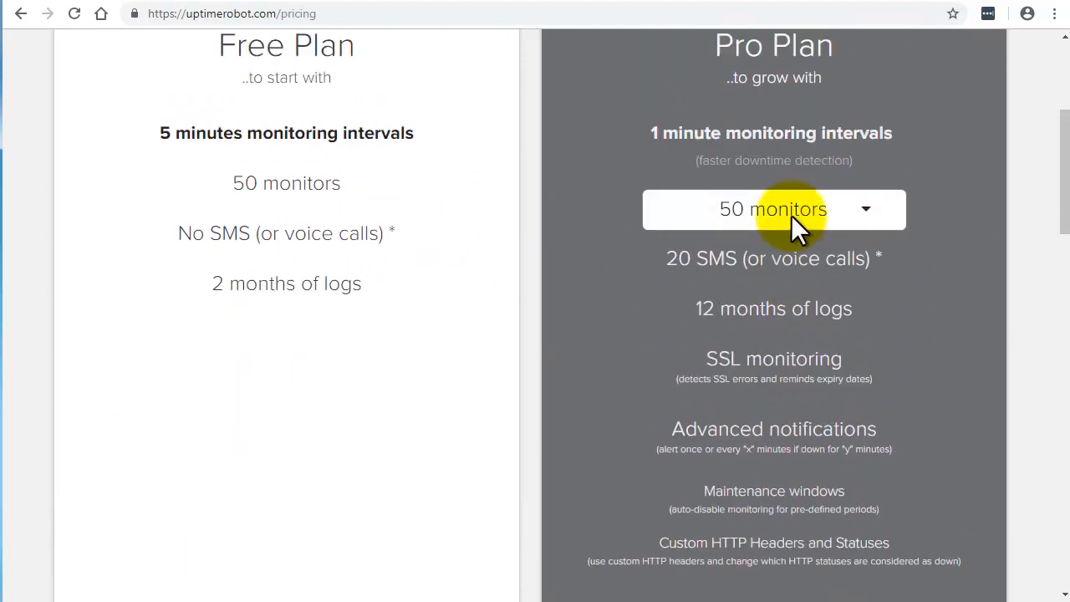
scroll(791, 215, up, 2)
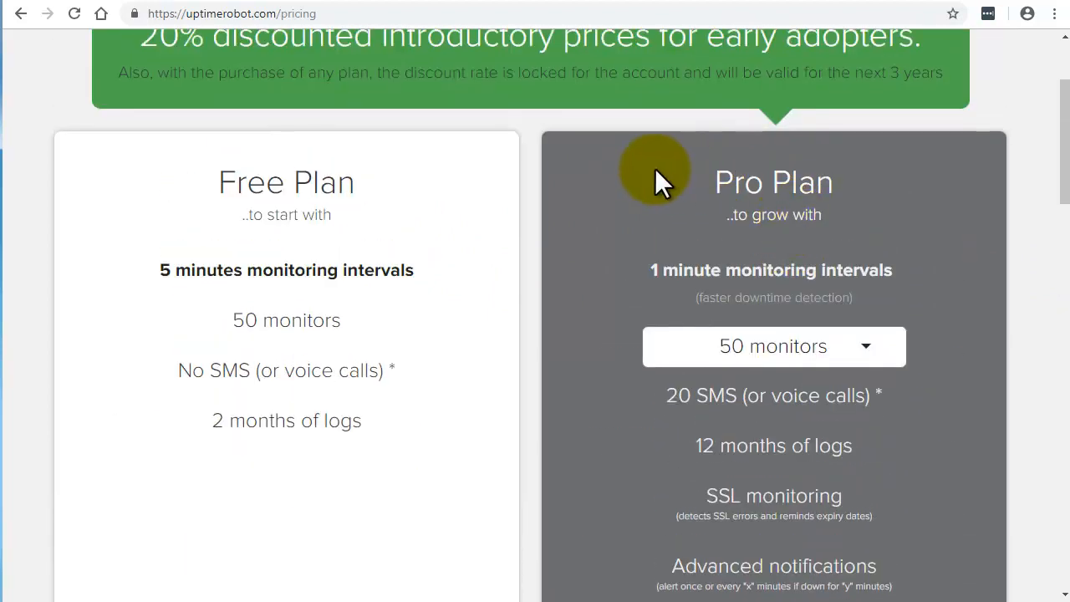
scroll(586, 281, up, 3)
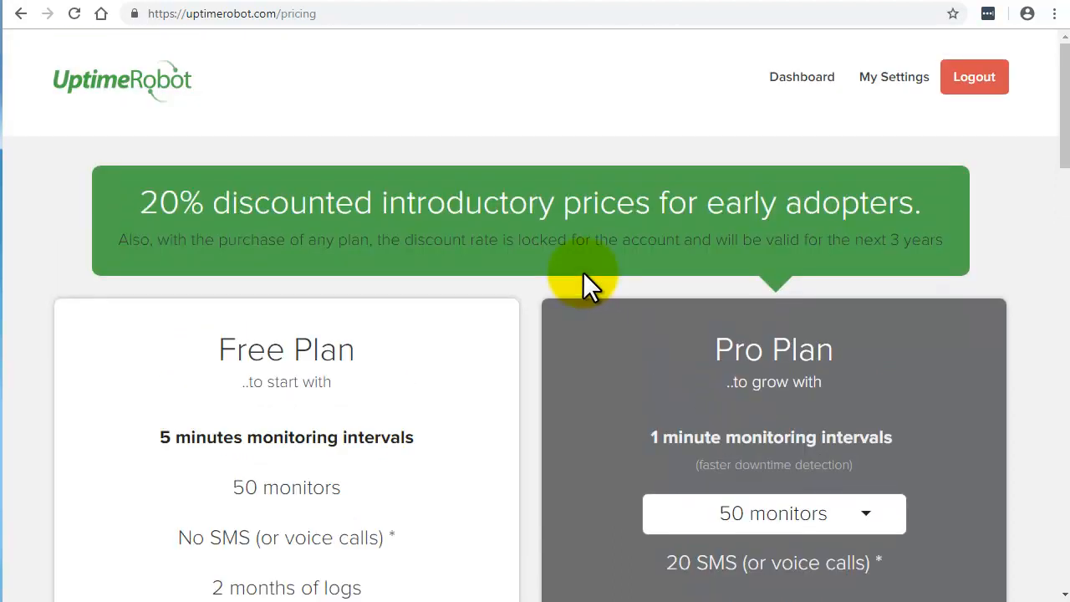
Step: Switch to the account's dashboard page and start a new monitor with the type HTTP(s)
click(266, 5)
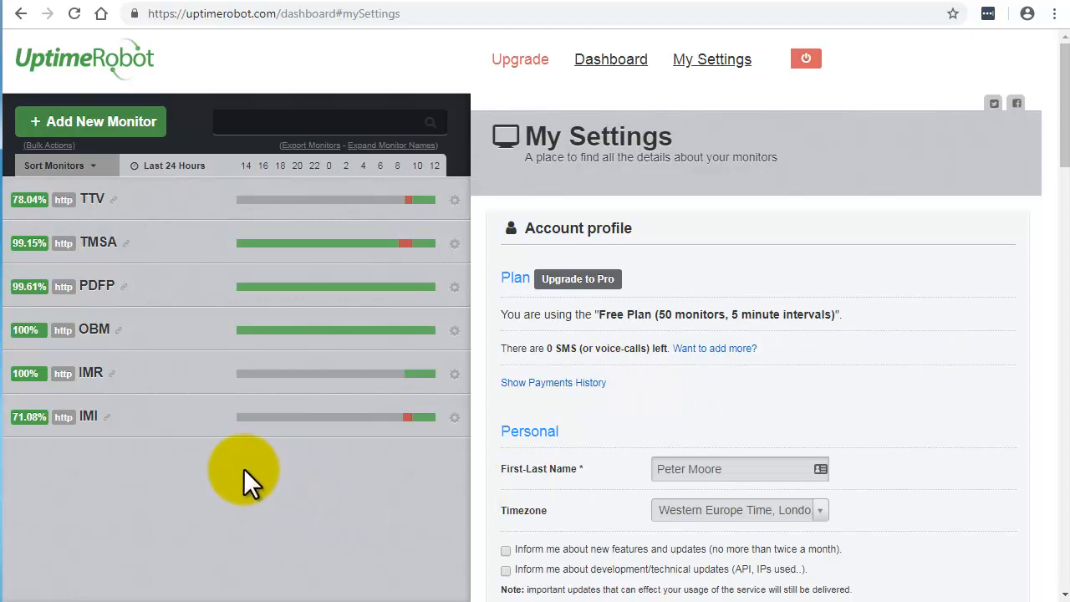
click(94, 126)
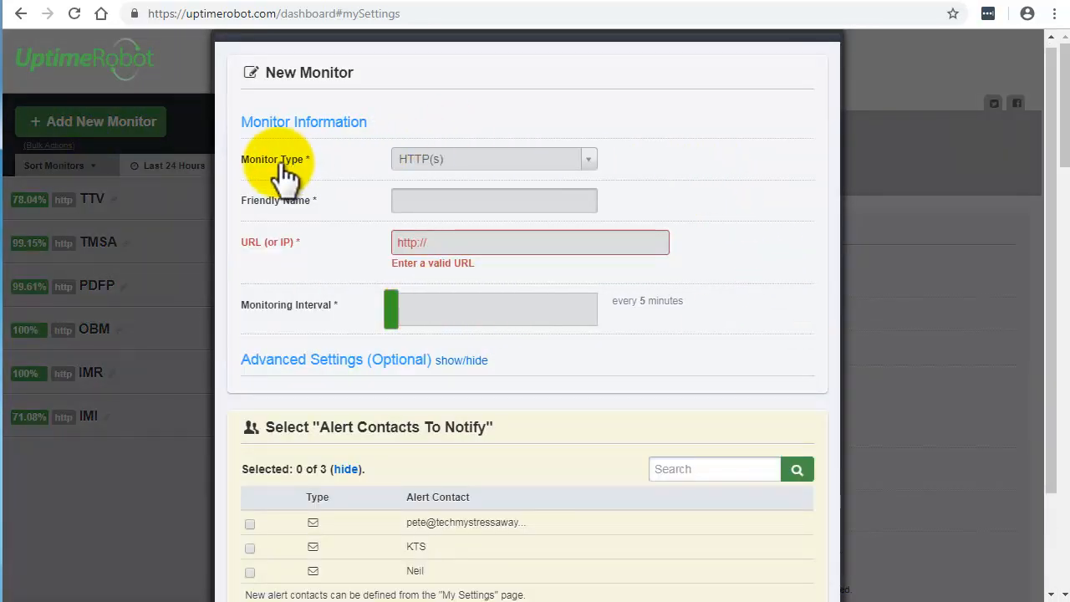
click(471, 158)
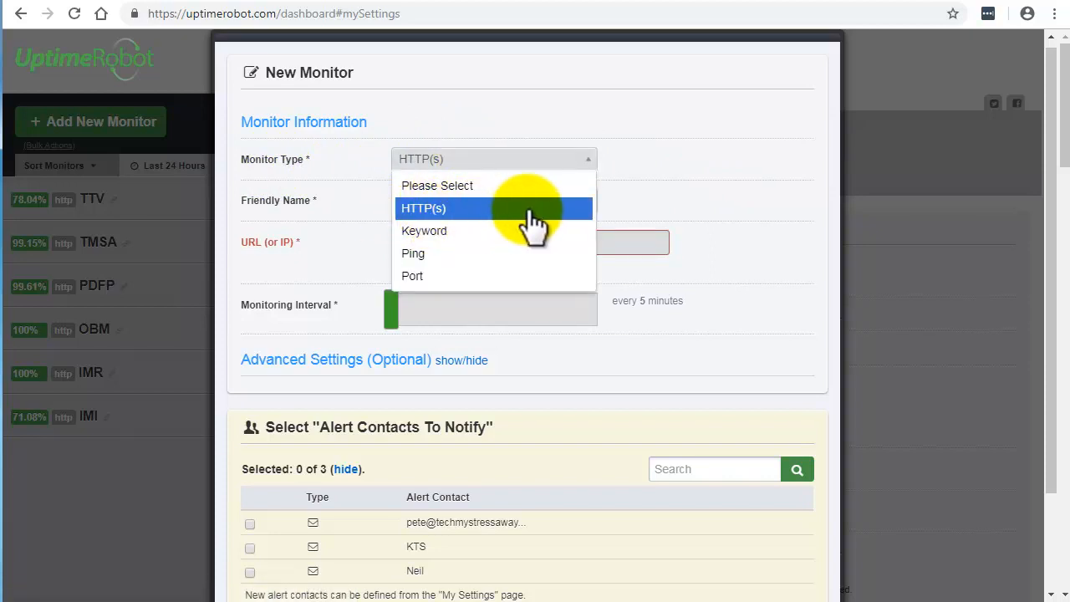
click(444, 211)
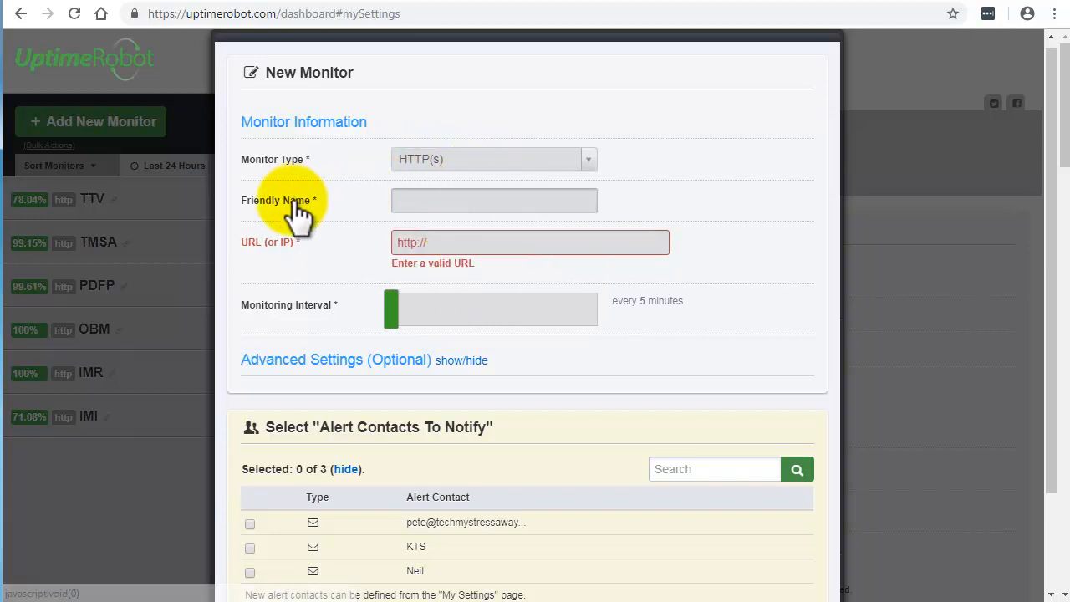
click(427, 204)
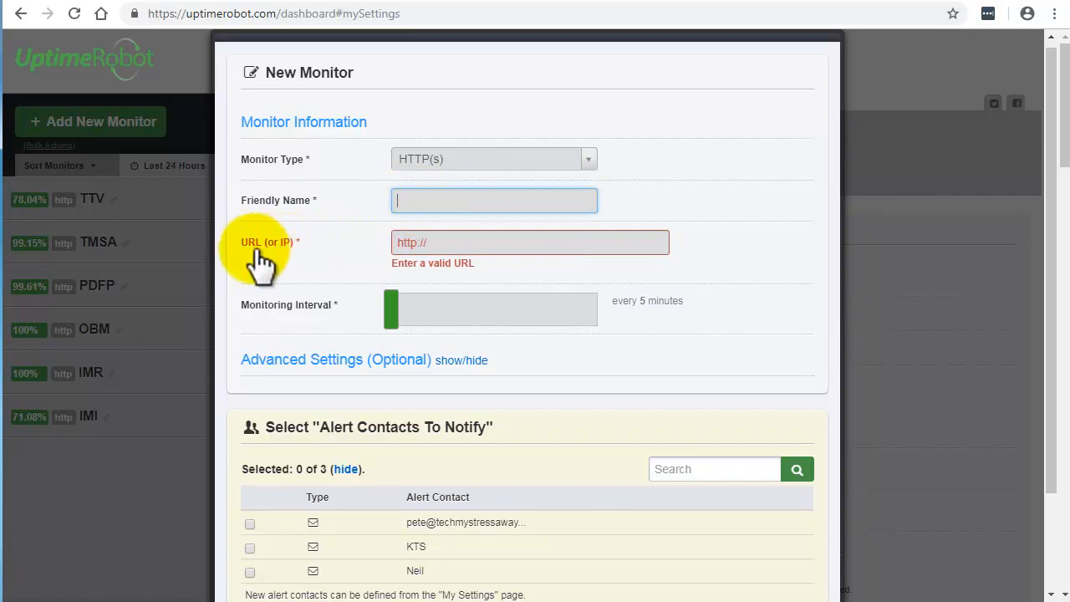
click(400, 243)
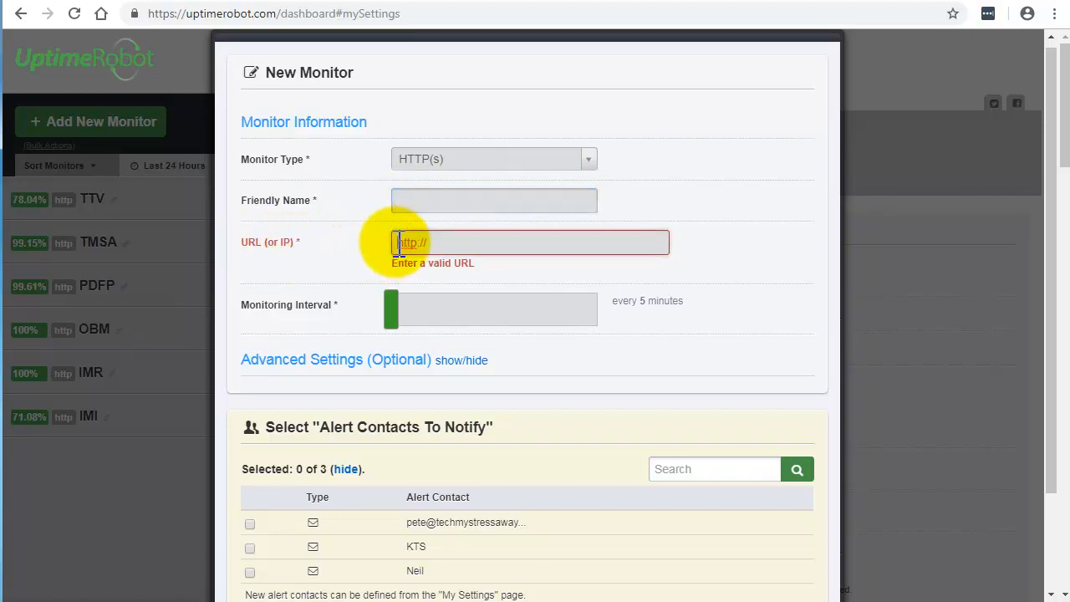
drag(400, 243, 505, 245)
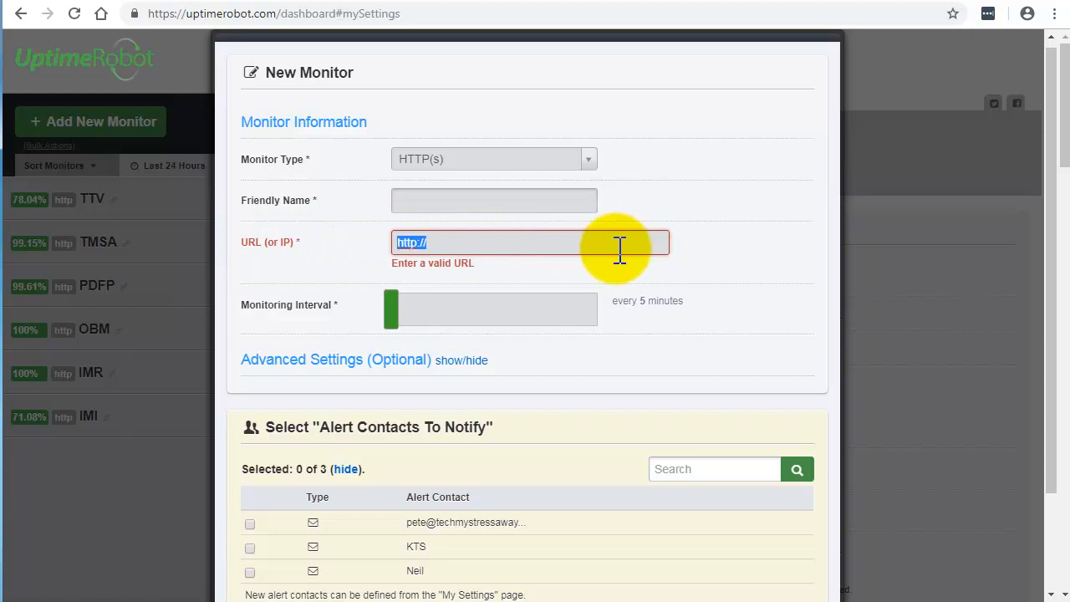
click(419, 241)
text(s)
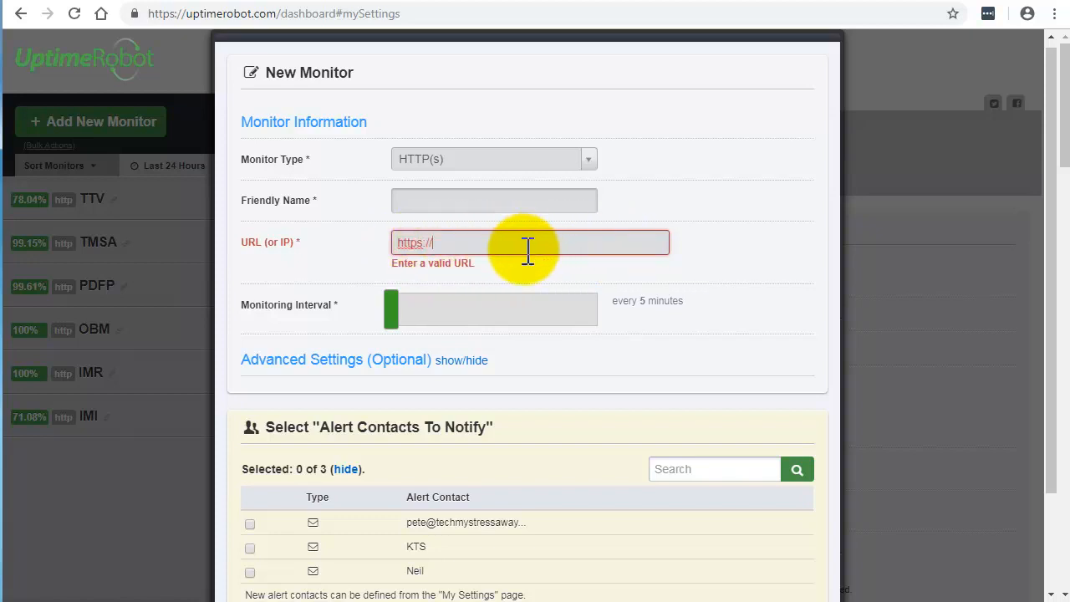
Step: Try to shorten the new monitor's monitoring interval
scroll(522, 249, down, 1)
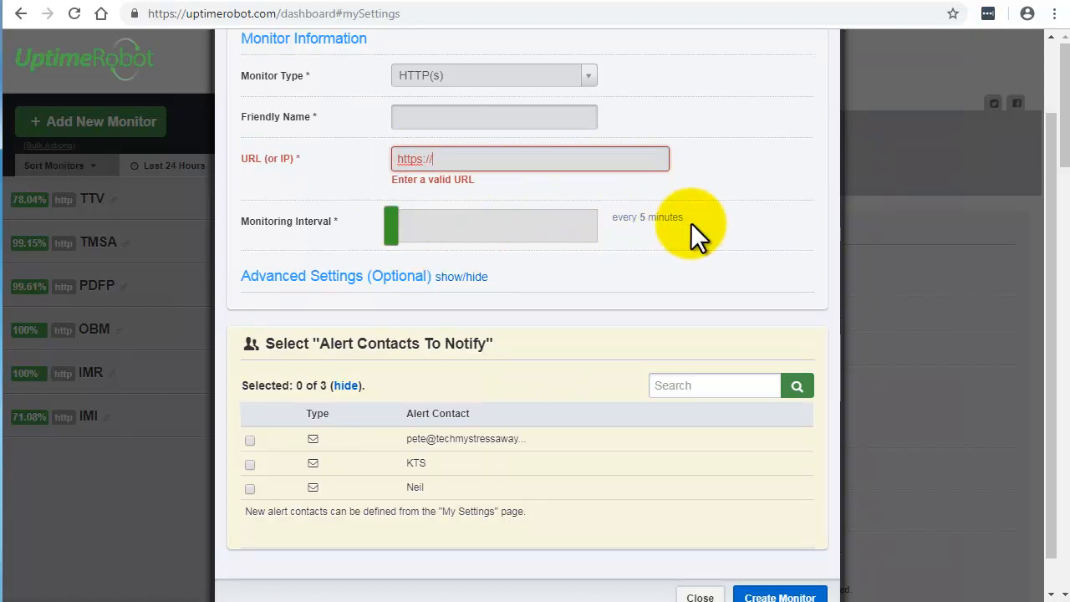
click(392, 228)
drag(392, 228, 368, 235)
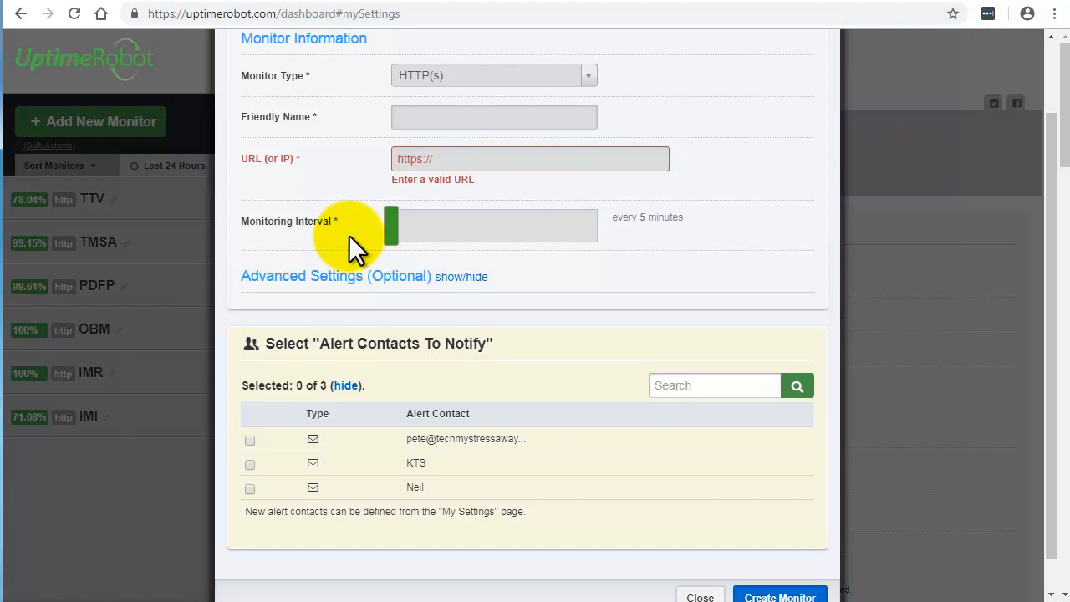
Step: Select all three alert contacts to be notified by the new monitor
scroll(351, 236, down, 1)
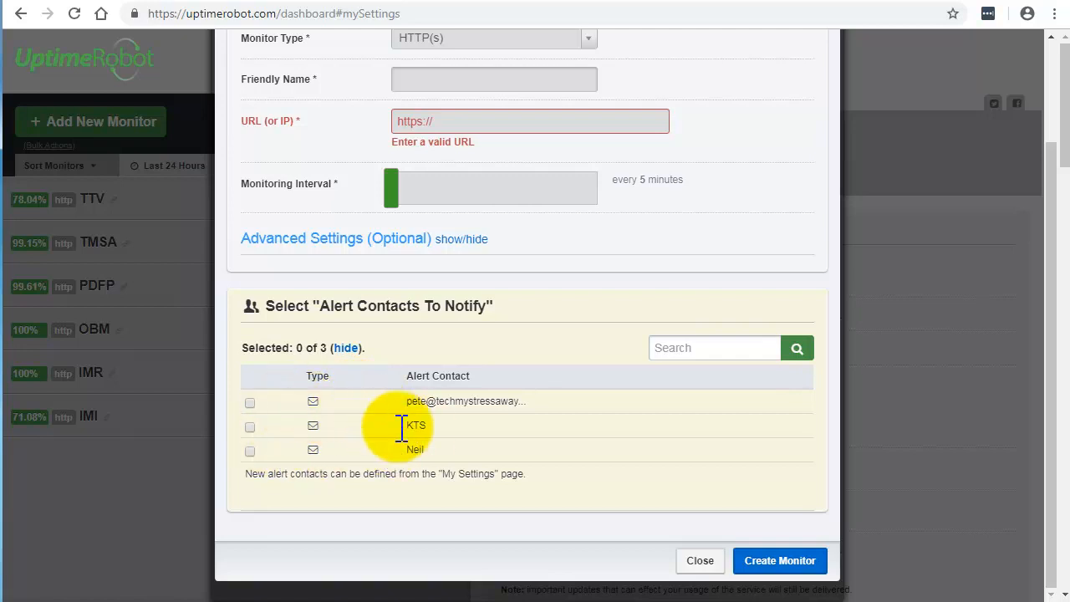
click(250, 404)
click(252, 427)
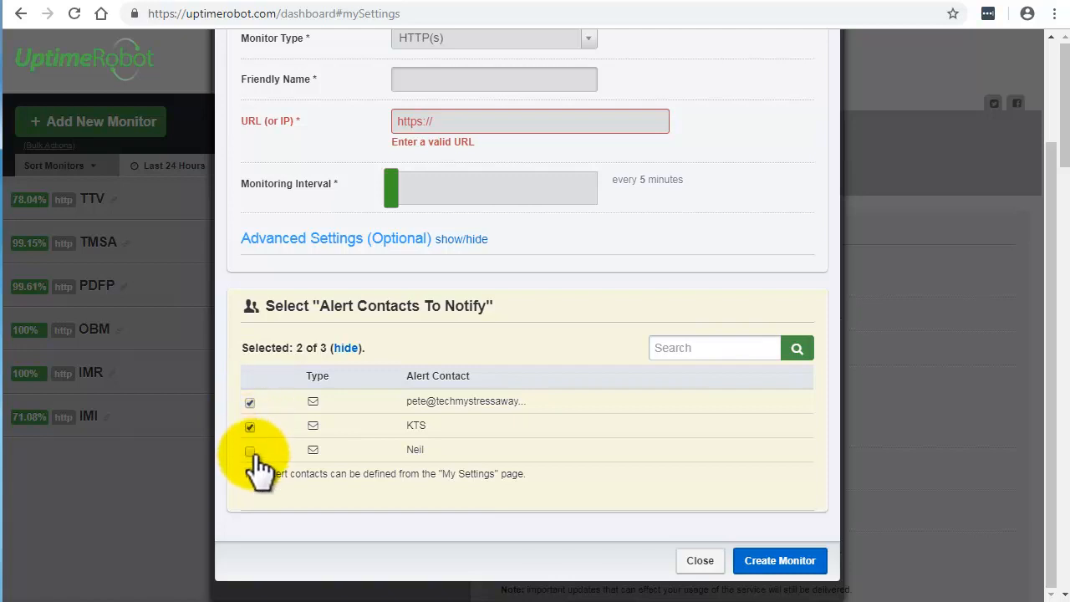
click(250, 452)
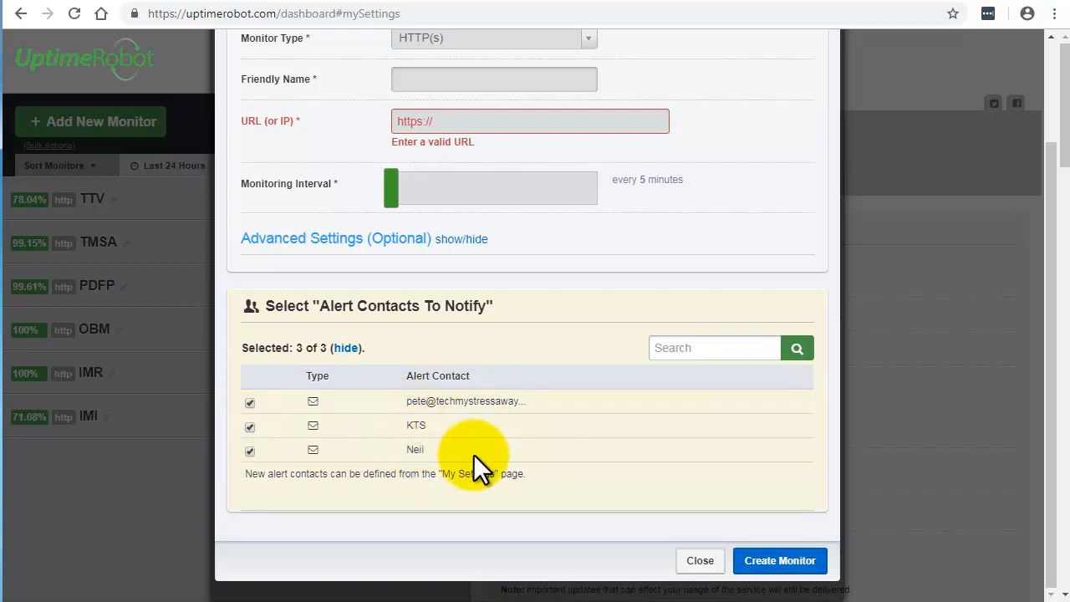
Step: Review the new monitor form and close it without creating the monitor
scroll(473, 454, up, 3)
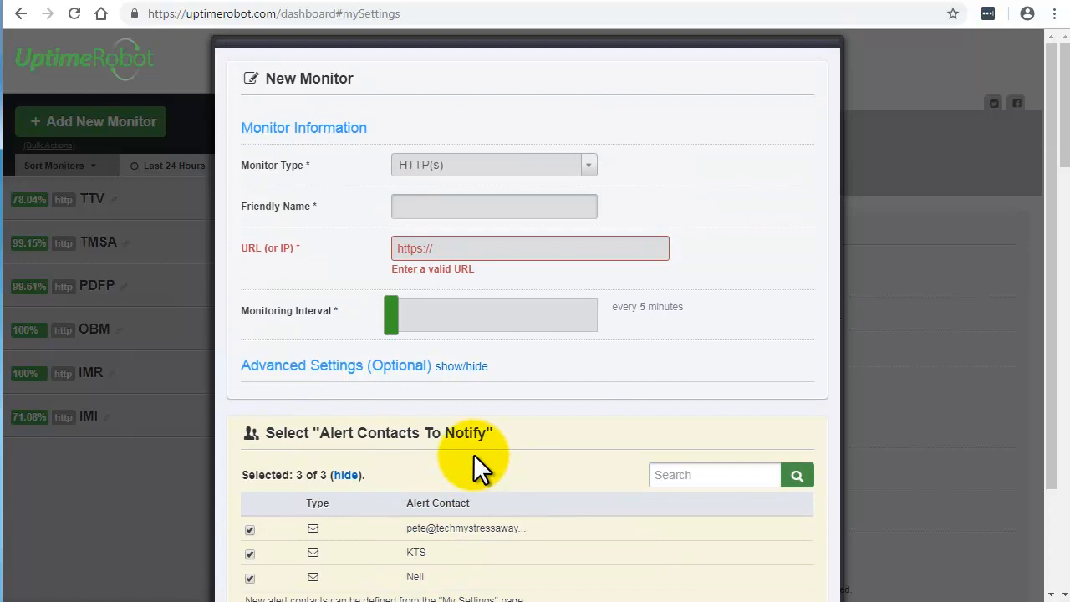
scroll(474, 454, down, 1)
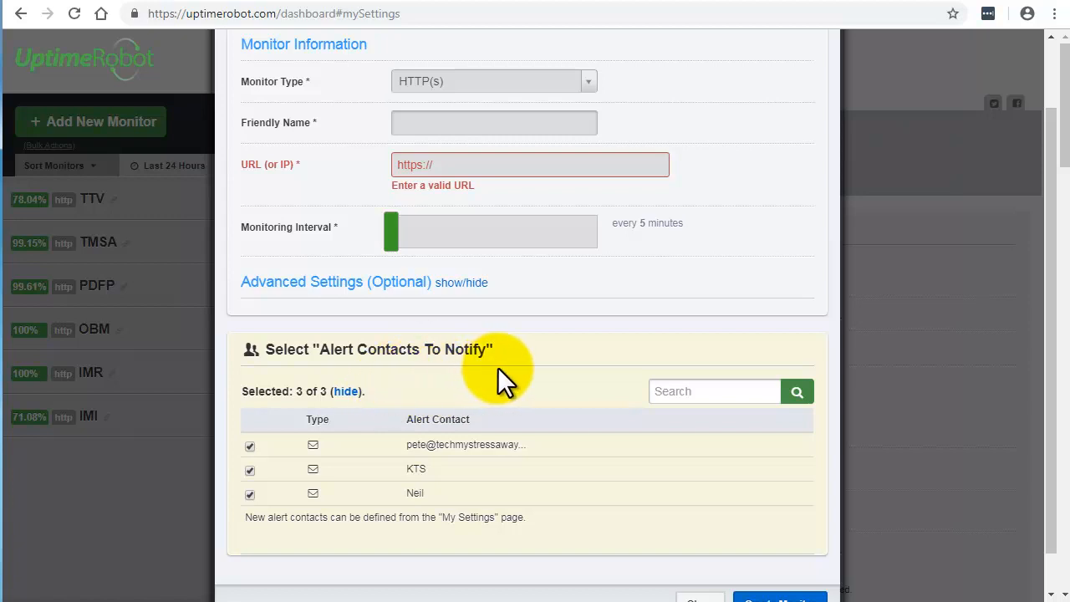
scroll(567, 342, down, 1)
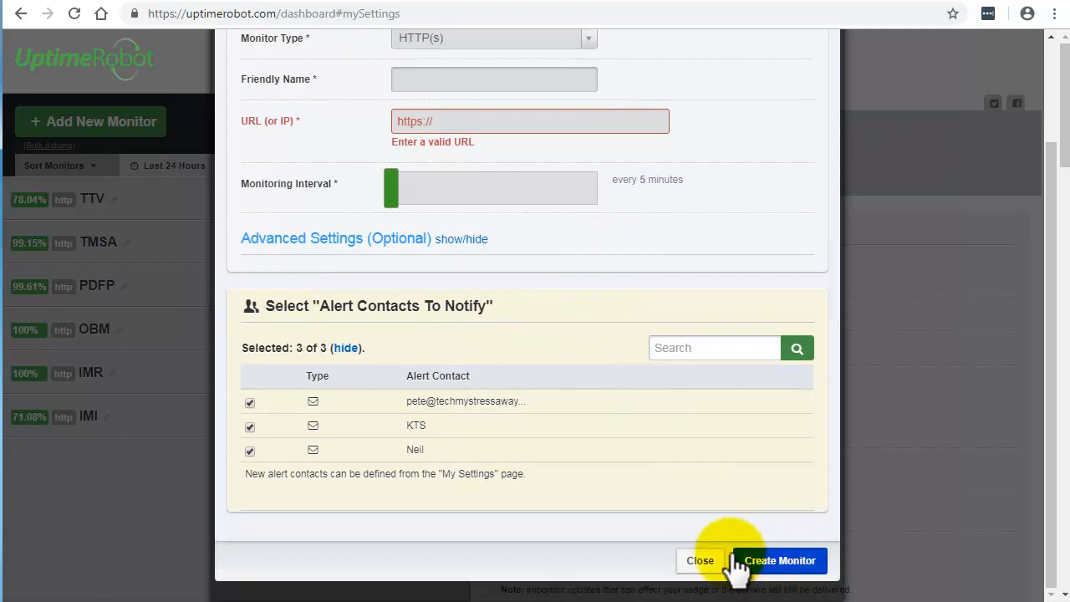
click(700, 561)
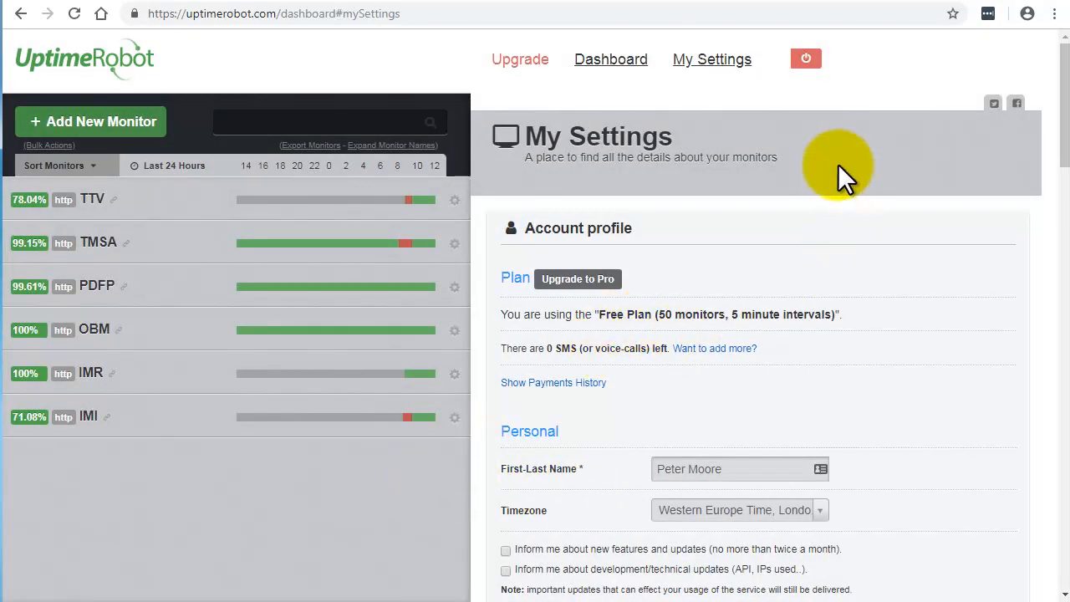
Step: Open the account dashboard and examine the quick stats, overall uptime and latest events for all monitors
click(705, 65)
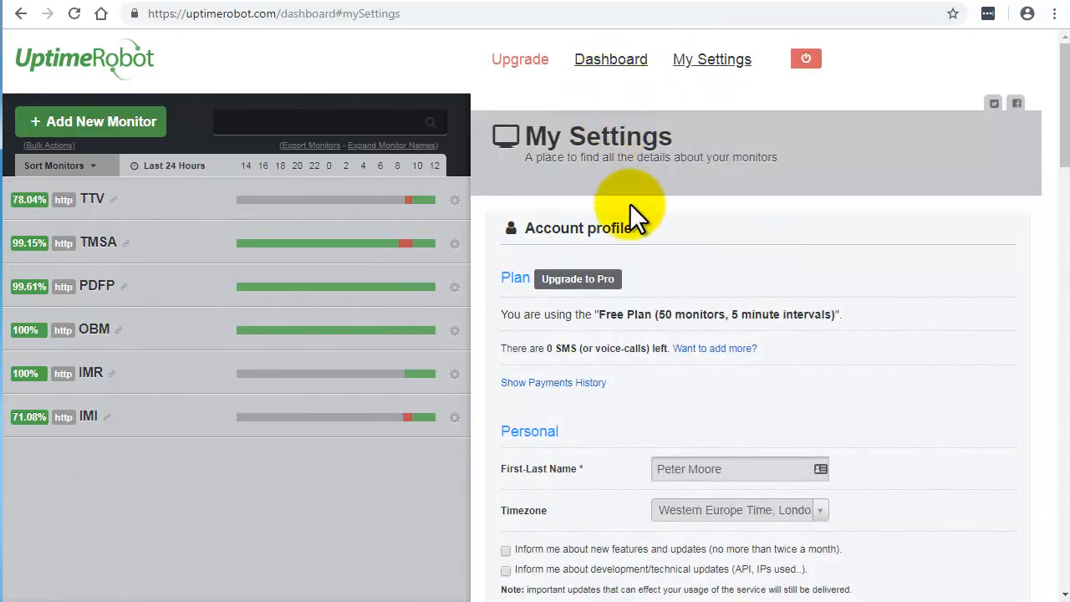
click(615, 61)
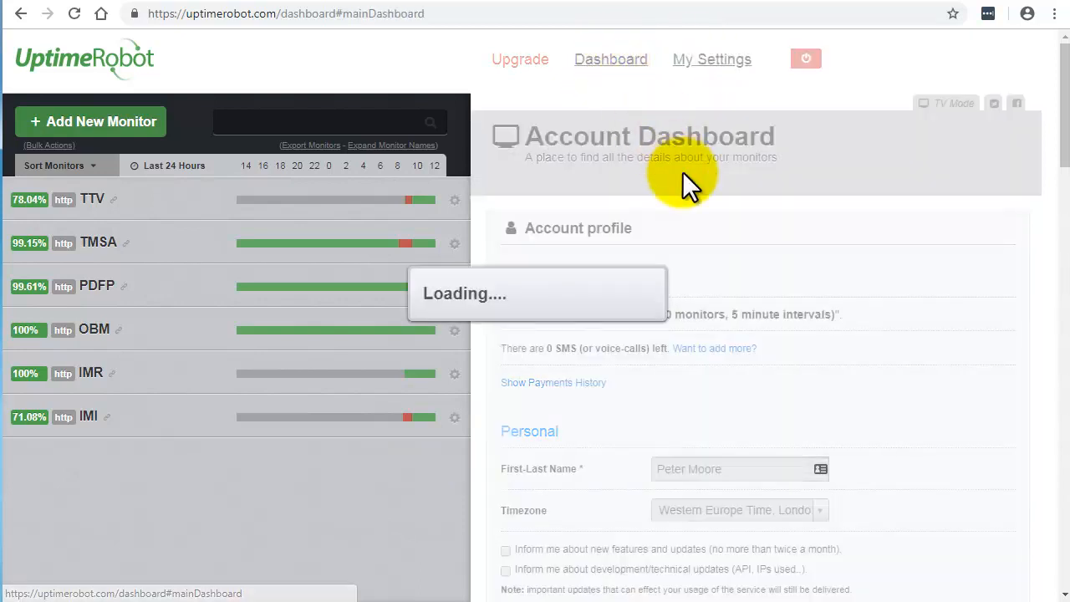
scroll(794, 268, down, 2)
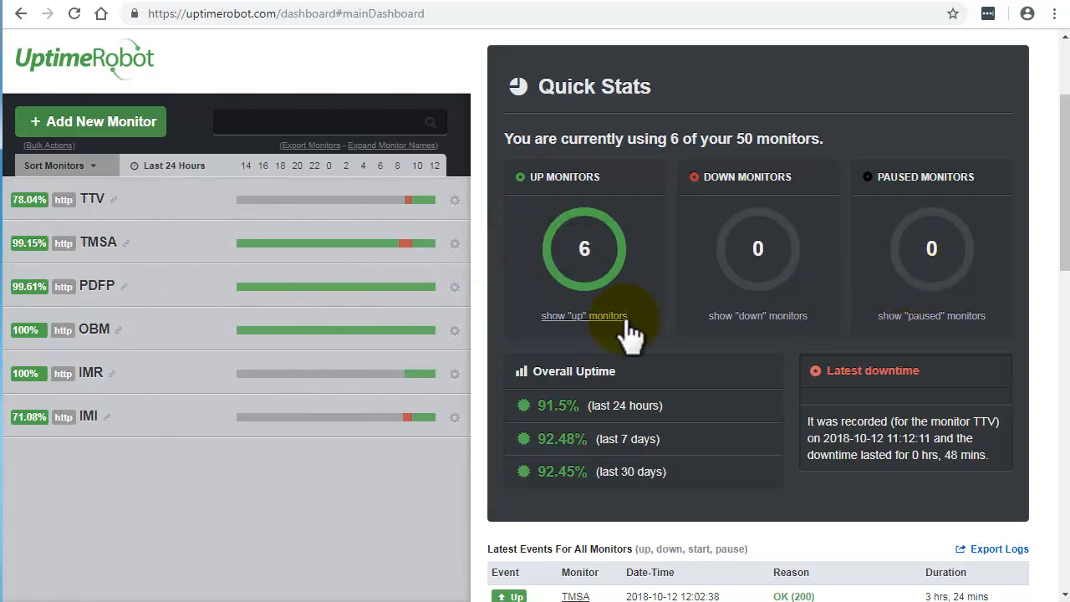
scroll(756, 258, down, 2)
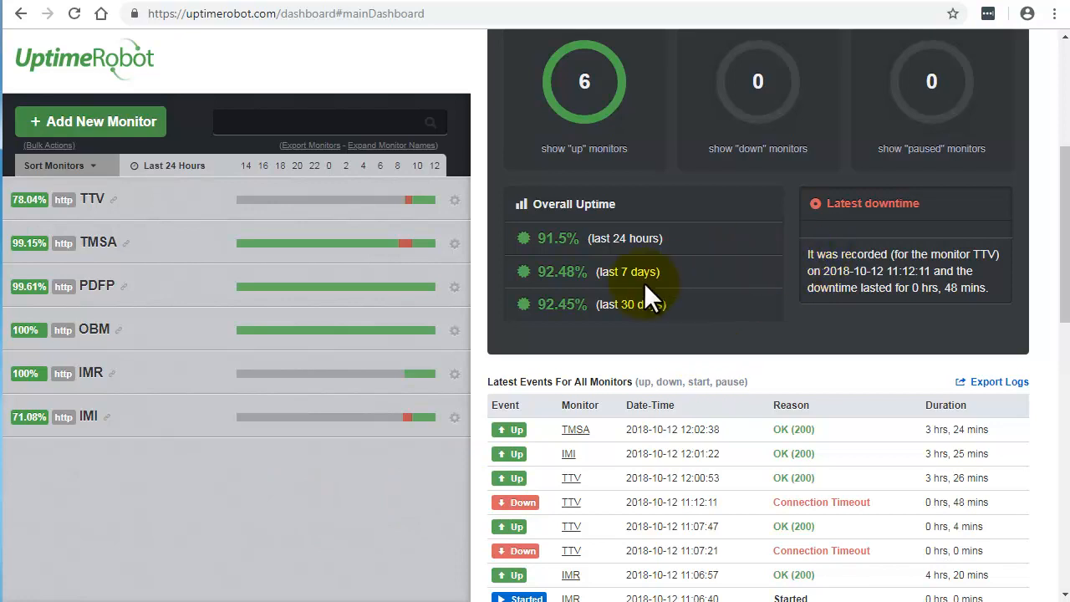
scroll(838, 284, down, 1)
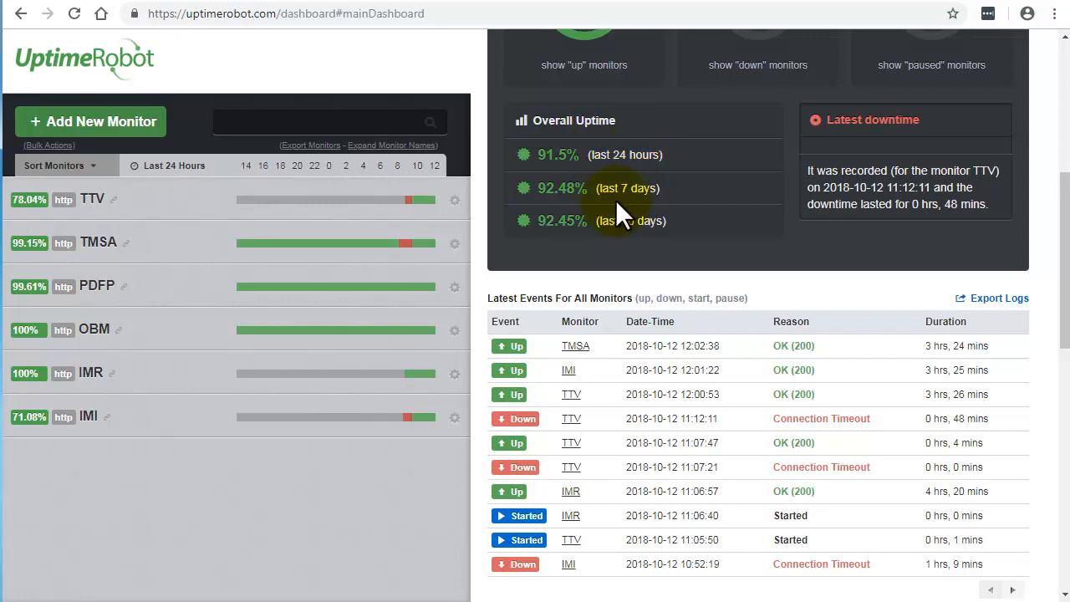
Step: Review the reasons and durations in the latest events log for all monitors on the dashboard
scroll(688, 381, down, 3)
scroll(688, 385, up, 1)
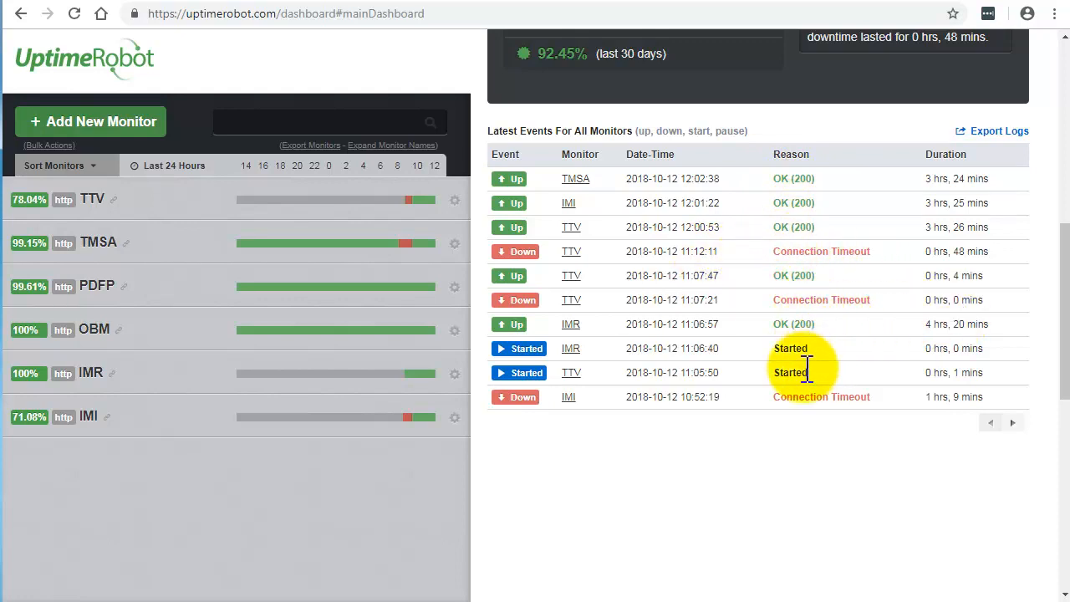
scroll(724, 457, down, 1)
scroll(724, 457, up, 5)
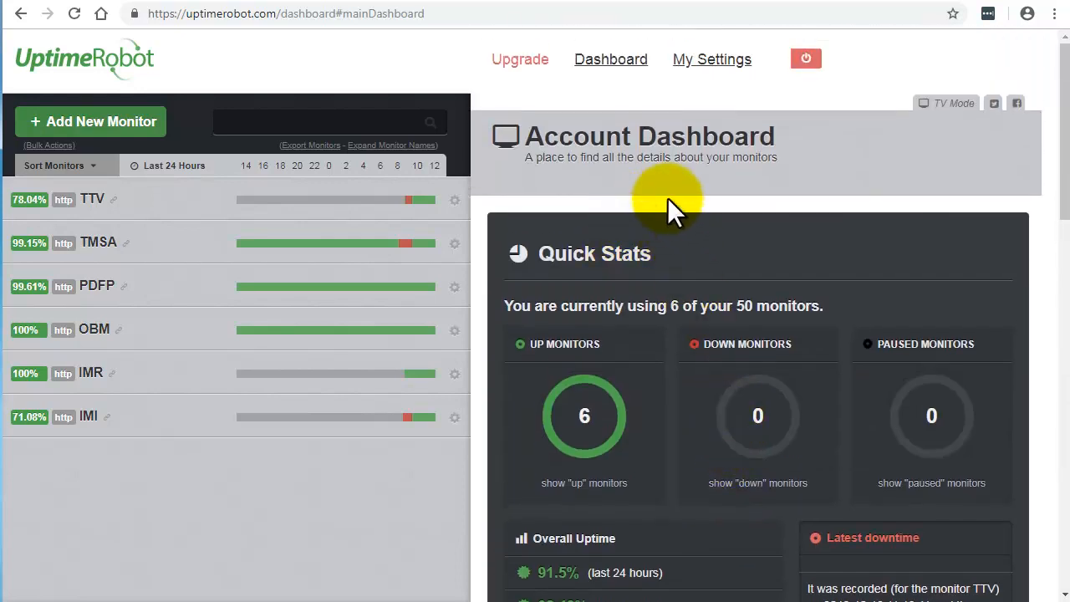
Step: Open the account settings and review the plan, personal, password, e-mail and account deletion sections down to the alert contacts
click(699, 71)
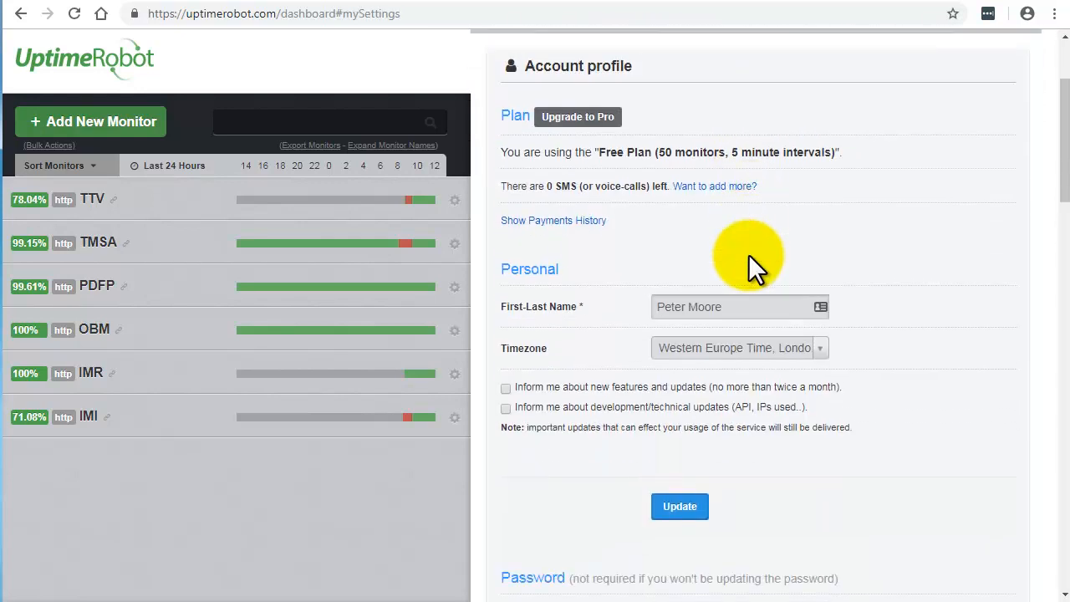
scroll(748, 263, down, 5)
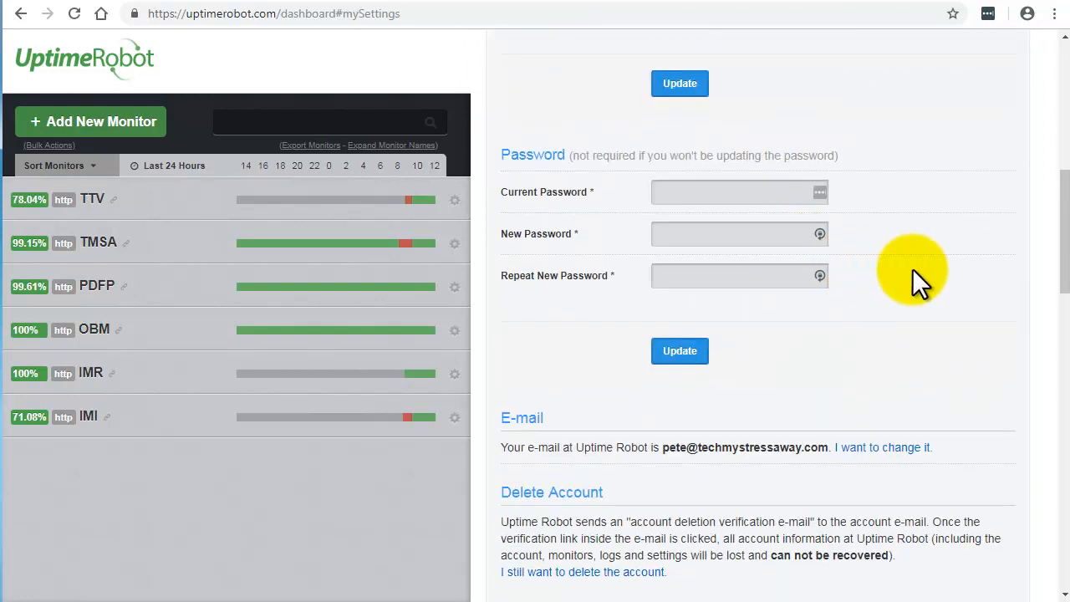
scroll(914, 268, down, 3)
scroll(828, 276, down, 1)
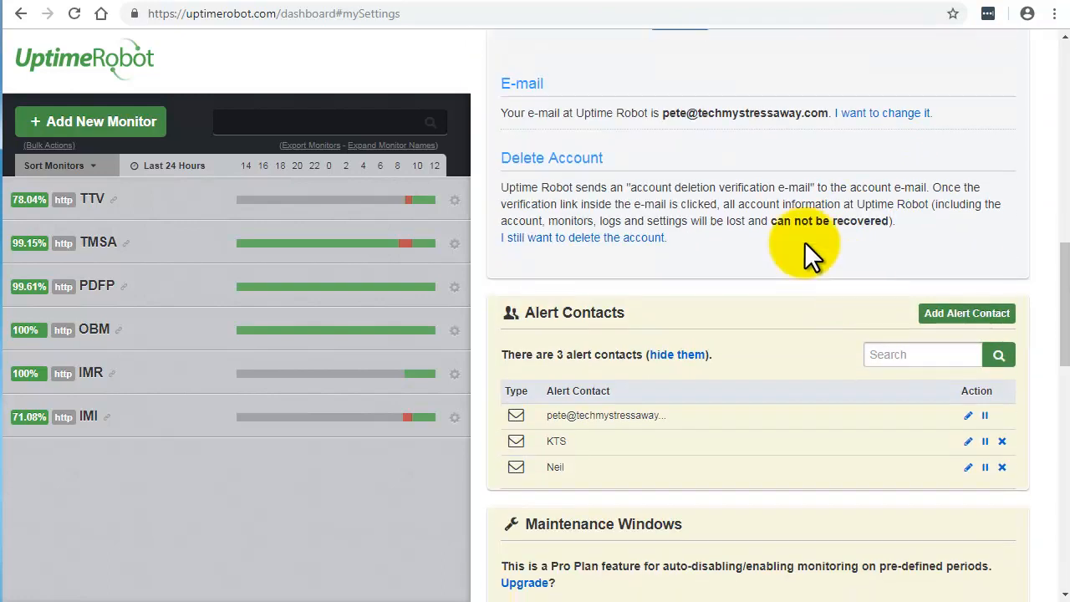
scroll(698, 192, down, 2)
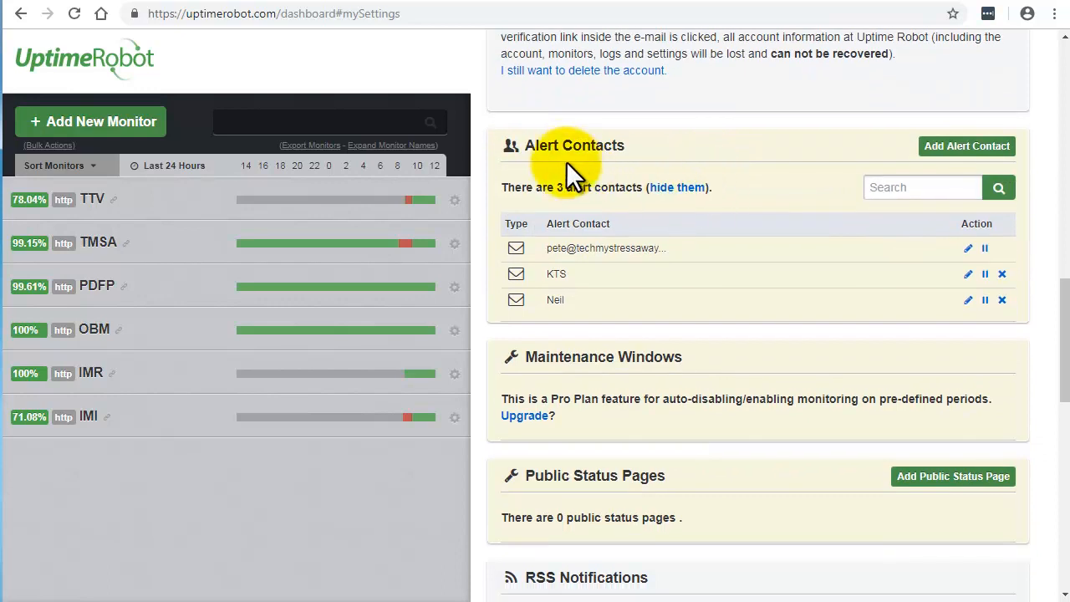
Step: Start a new alert contact, look through the available contact types and choose E-mail
click(963, 151)
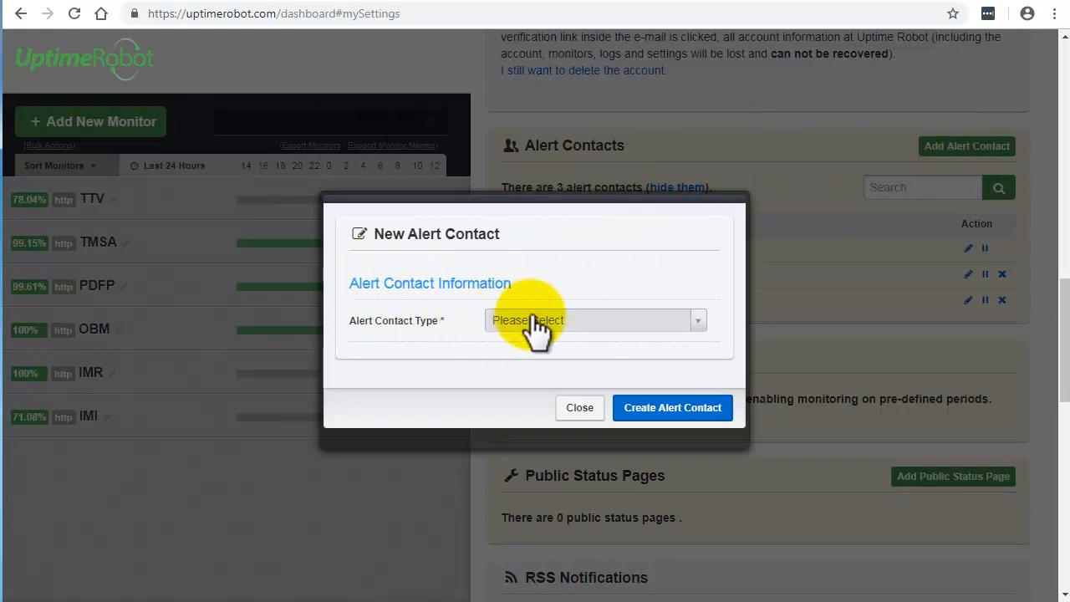
click(532, 320)
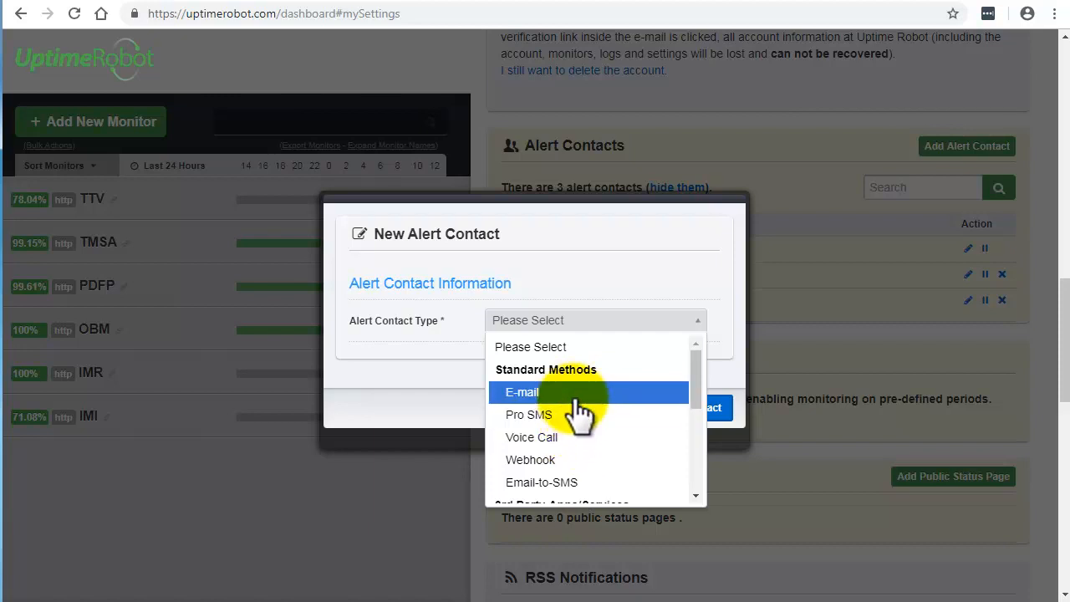
scroll(587, 435, down, 1)
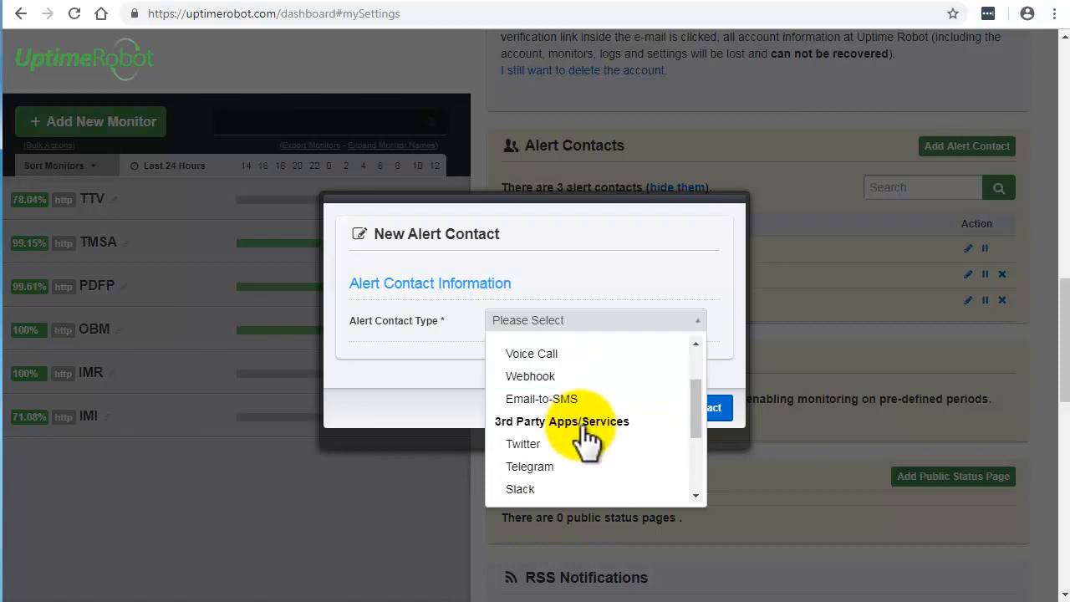
scroll(587, 439, down, 2)
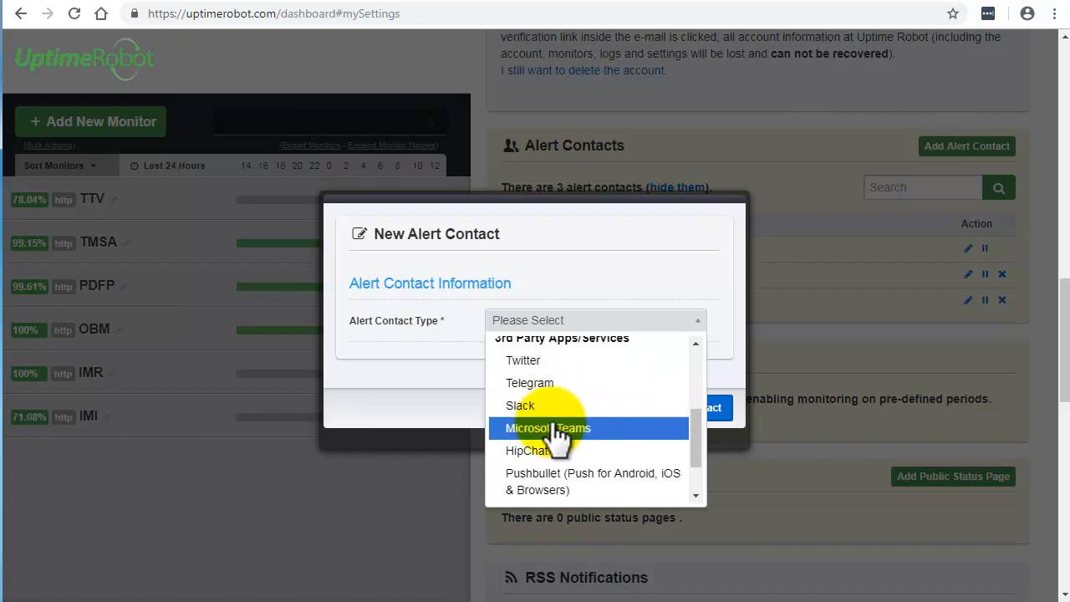
scroll(577, 485, down, 1)
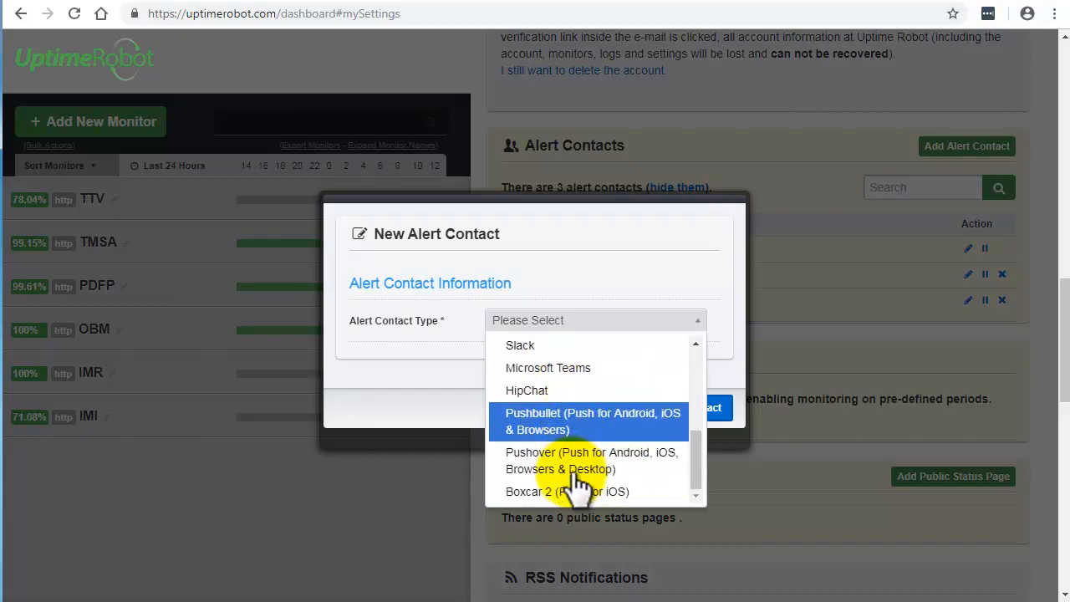
scroll(585, 465, down, 1)
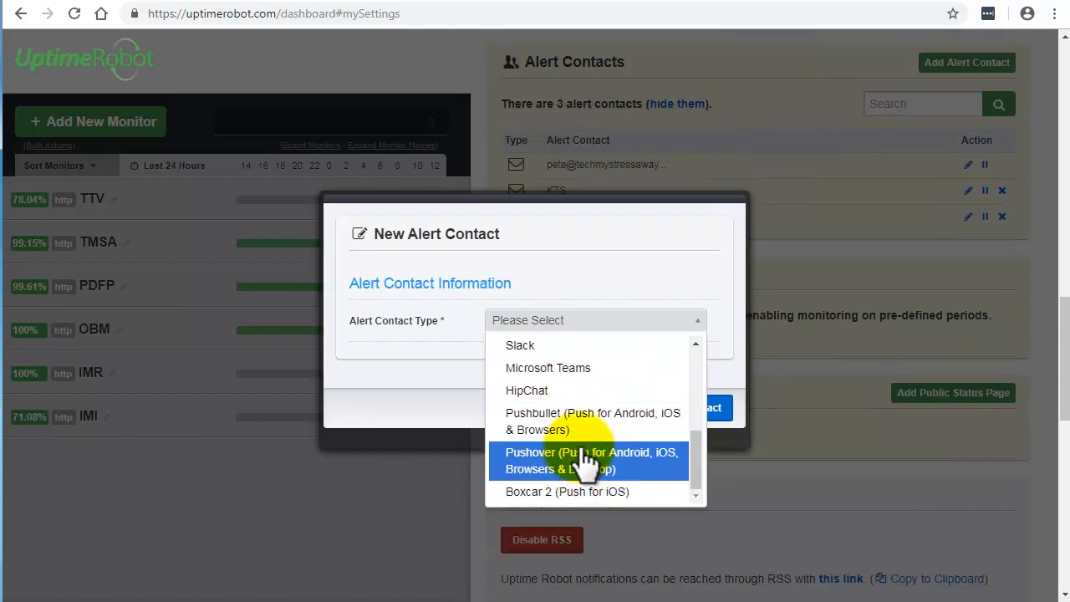
scroll(577, 460, up, 4)
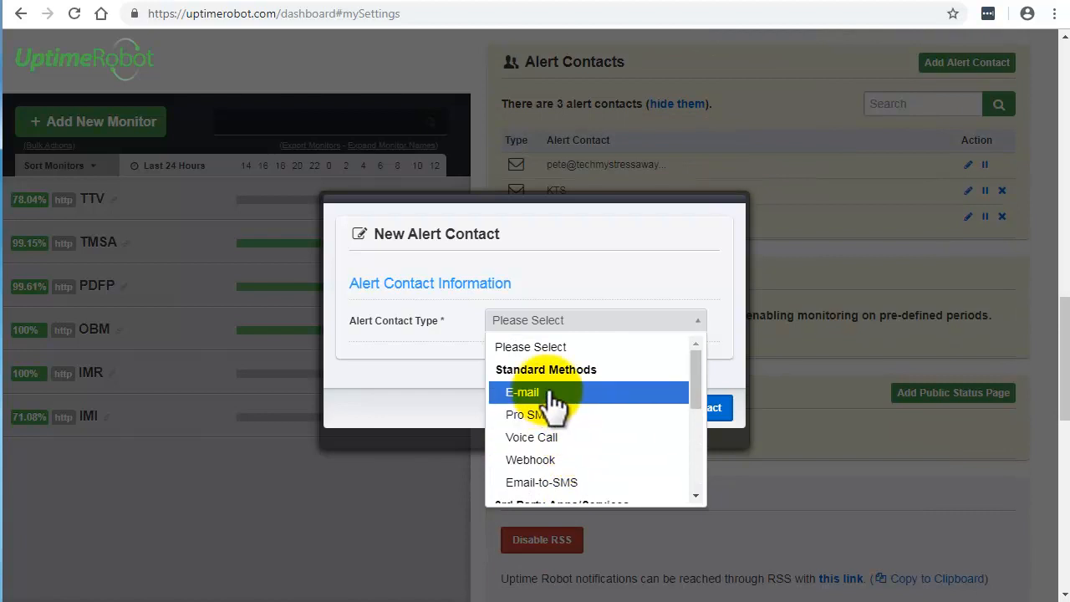
click(552, 400)
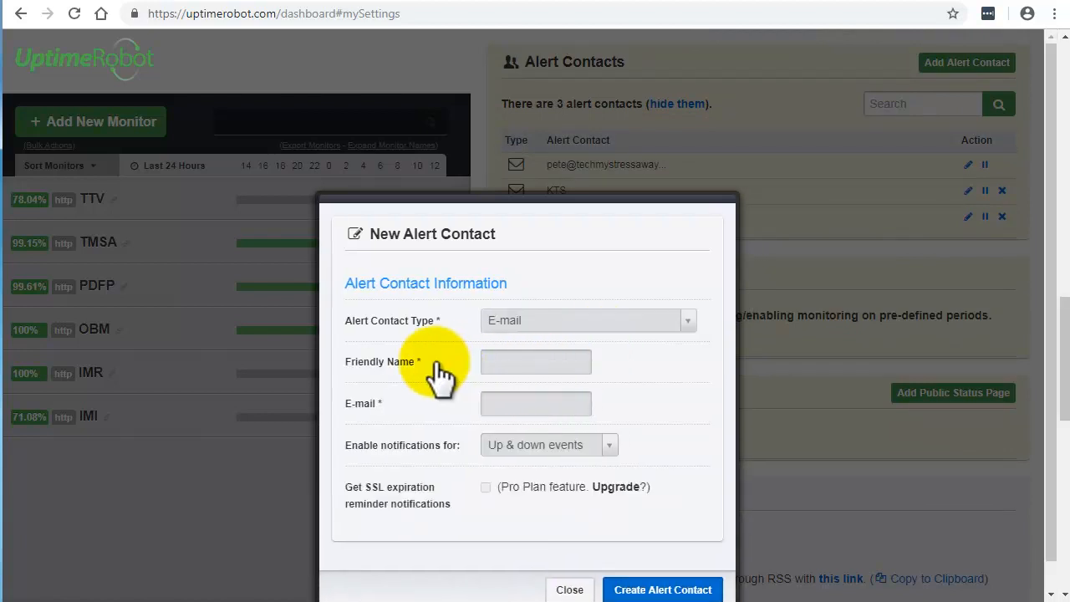
Step: Keep the new contact's notifications on Up & down events and close the form without creating the contact
click(521, 362)
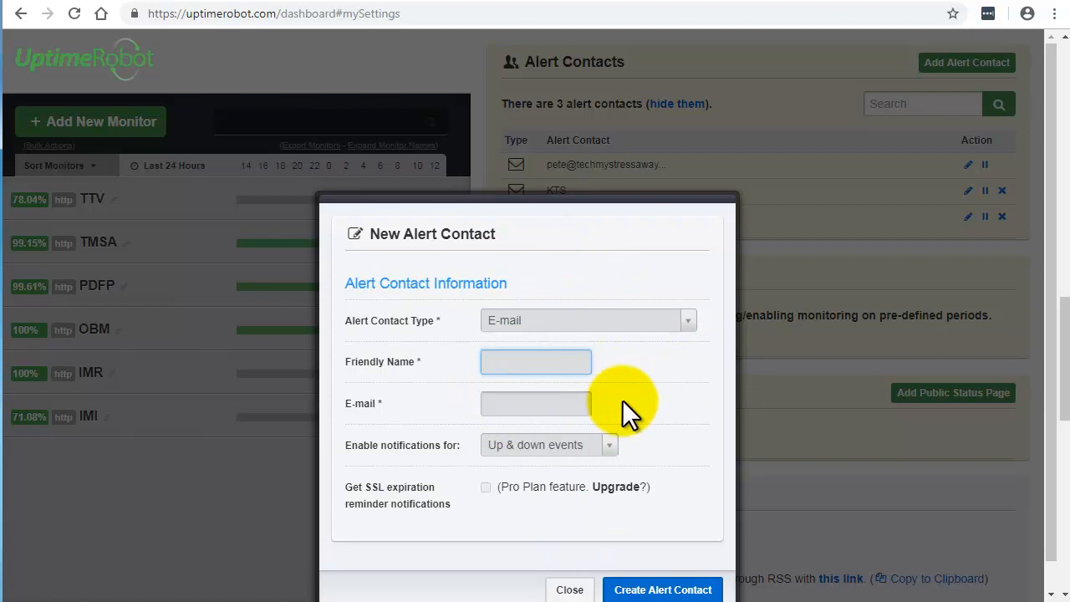
click(564, 445)
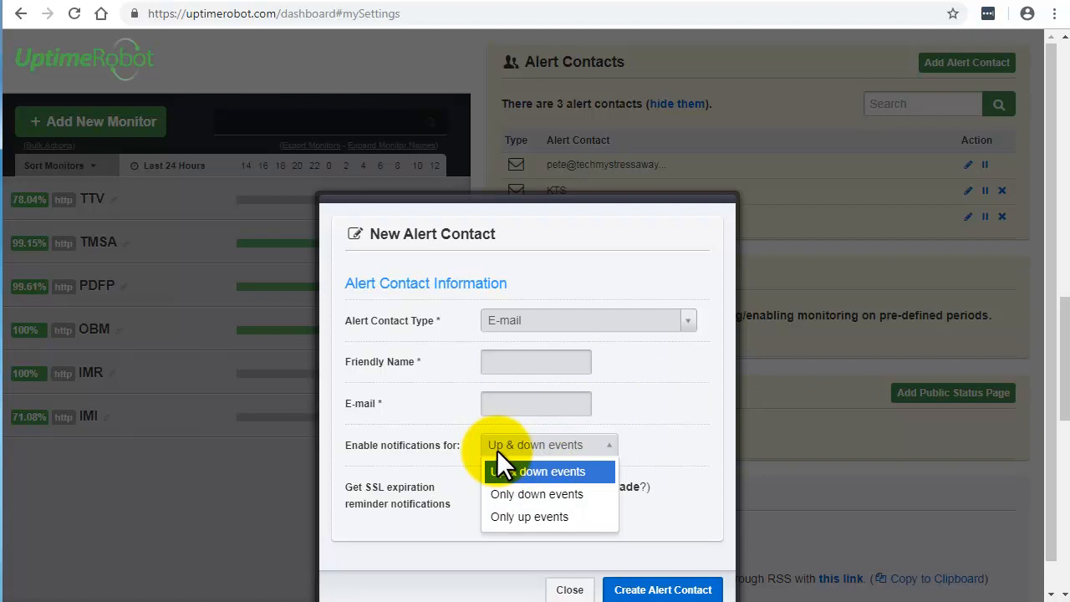
click(539, 472)
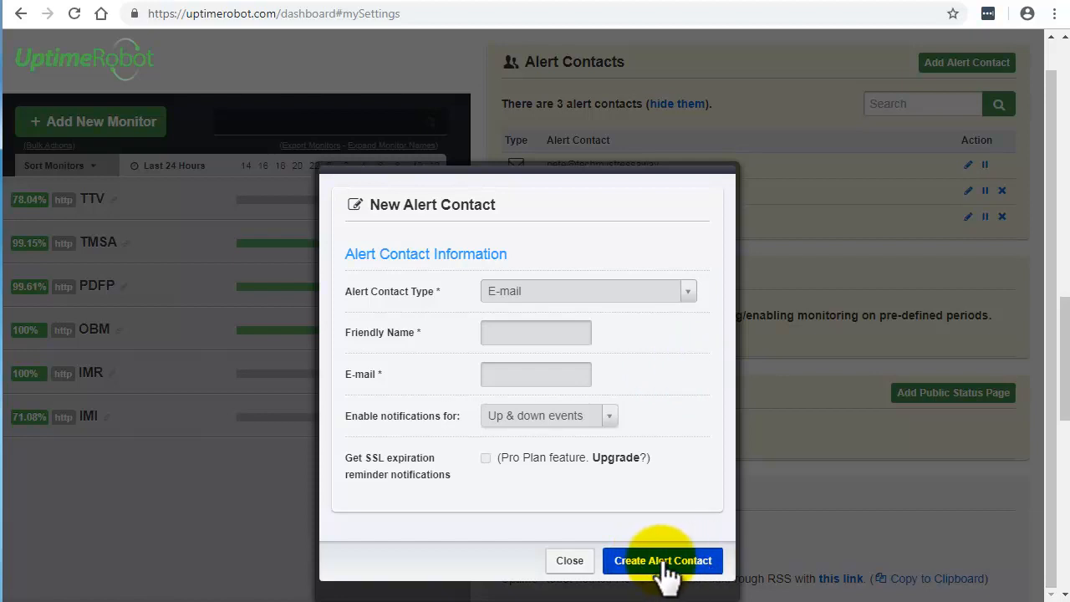
click(571, 561)
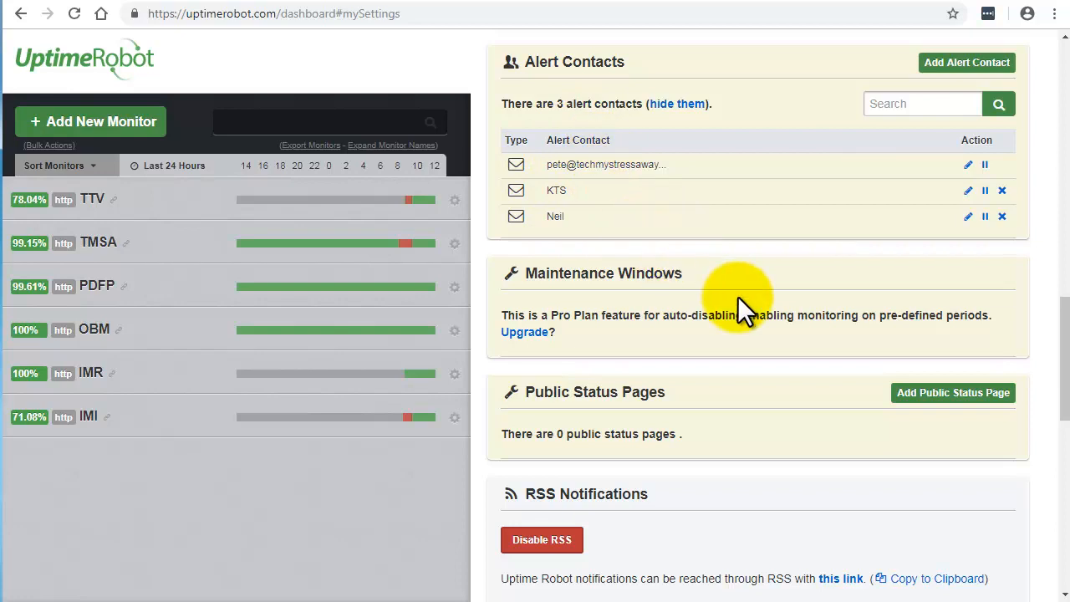
Step: Review the maintenance windows, public status pages, RSS notifications and API settings, and return to the account profile
scroll(738, 296, down, 5)
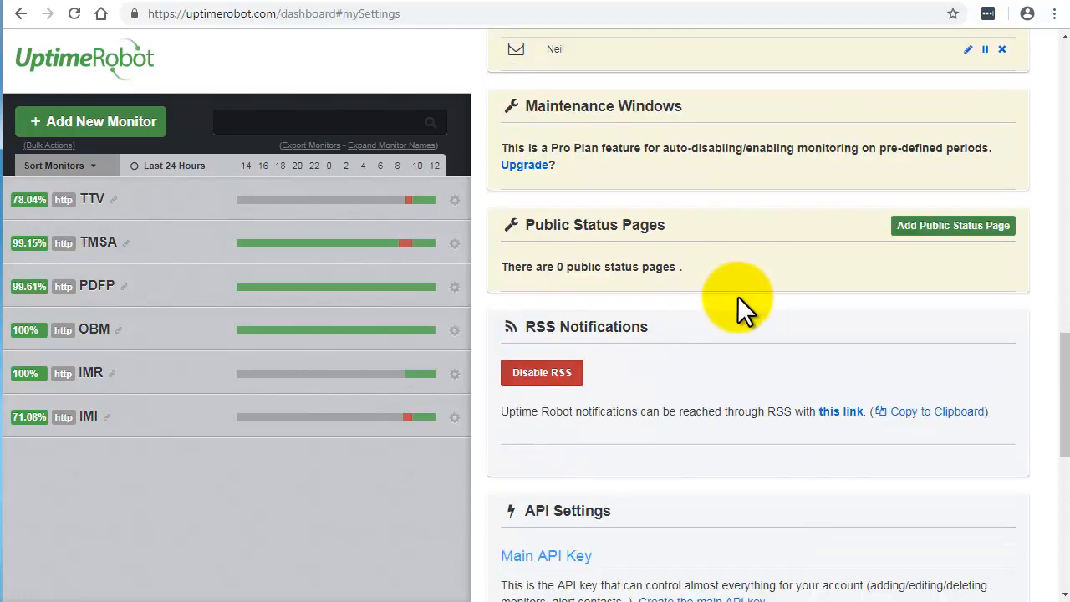
scroll(737, 296, up, 10)
scroll(738, 296, up, 6)
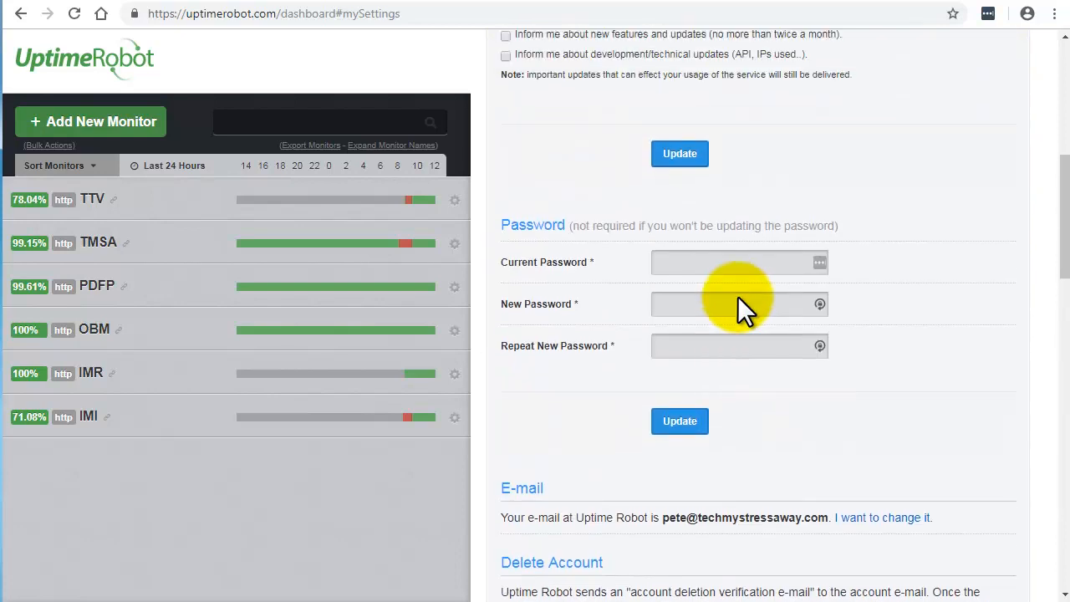
scroll(574, 311, up, 3)
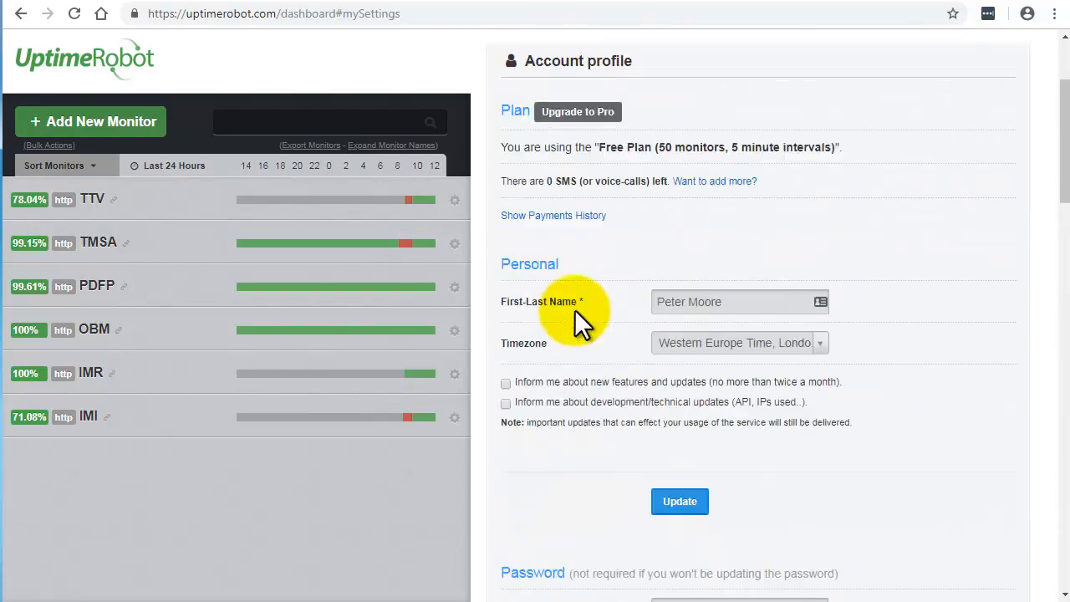